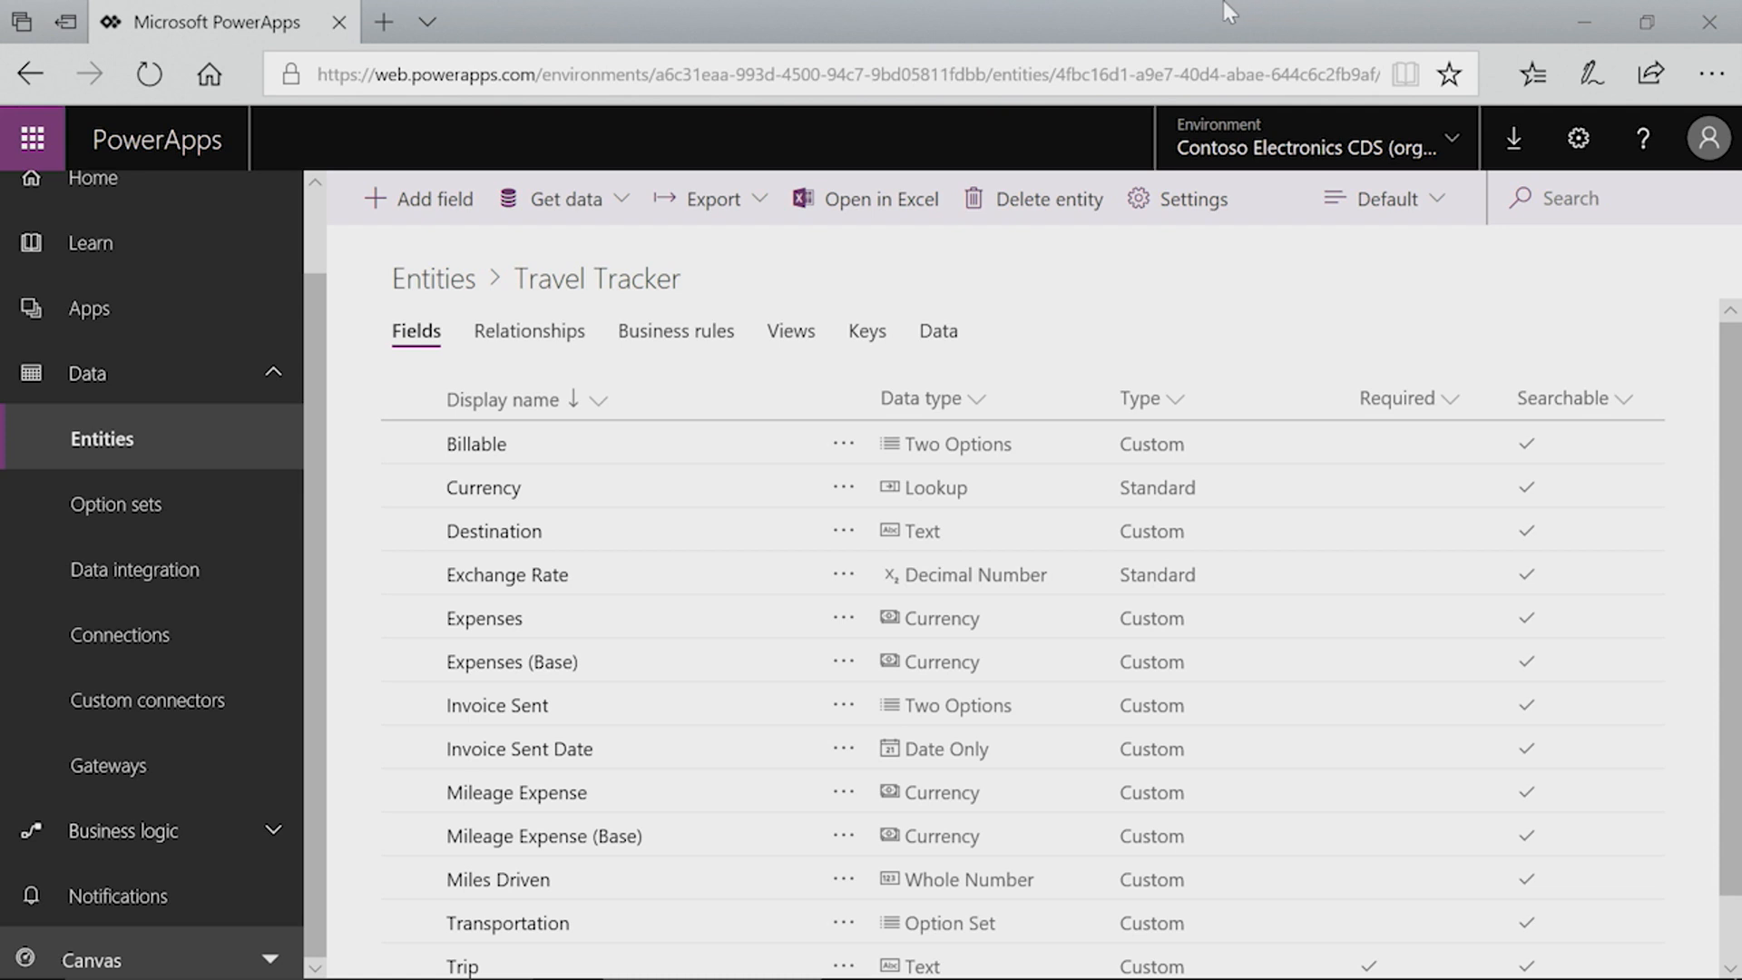
Step: Browse the data sources available for getting data into the Travel Tracker entity, then close the list
left_click(621, 218)
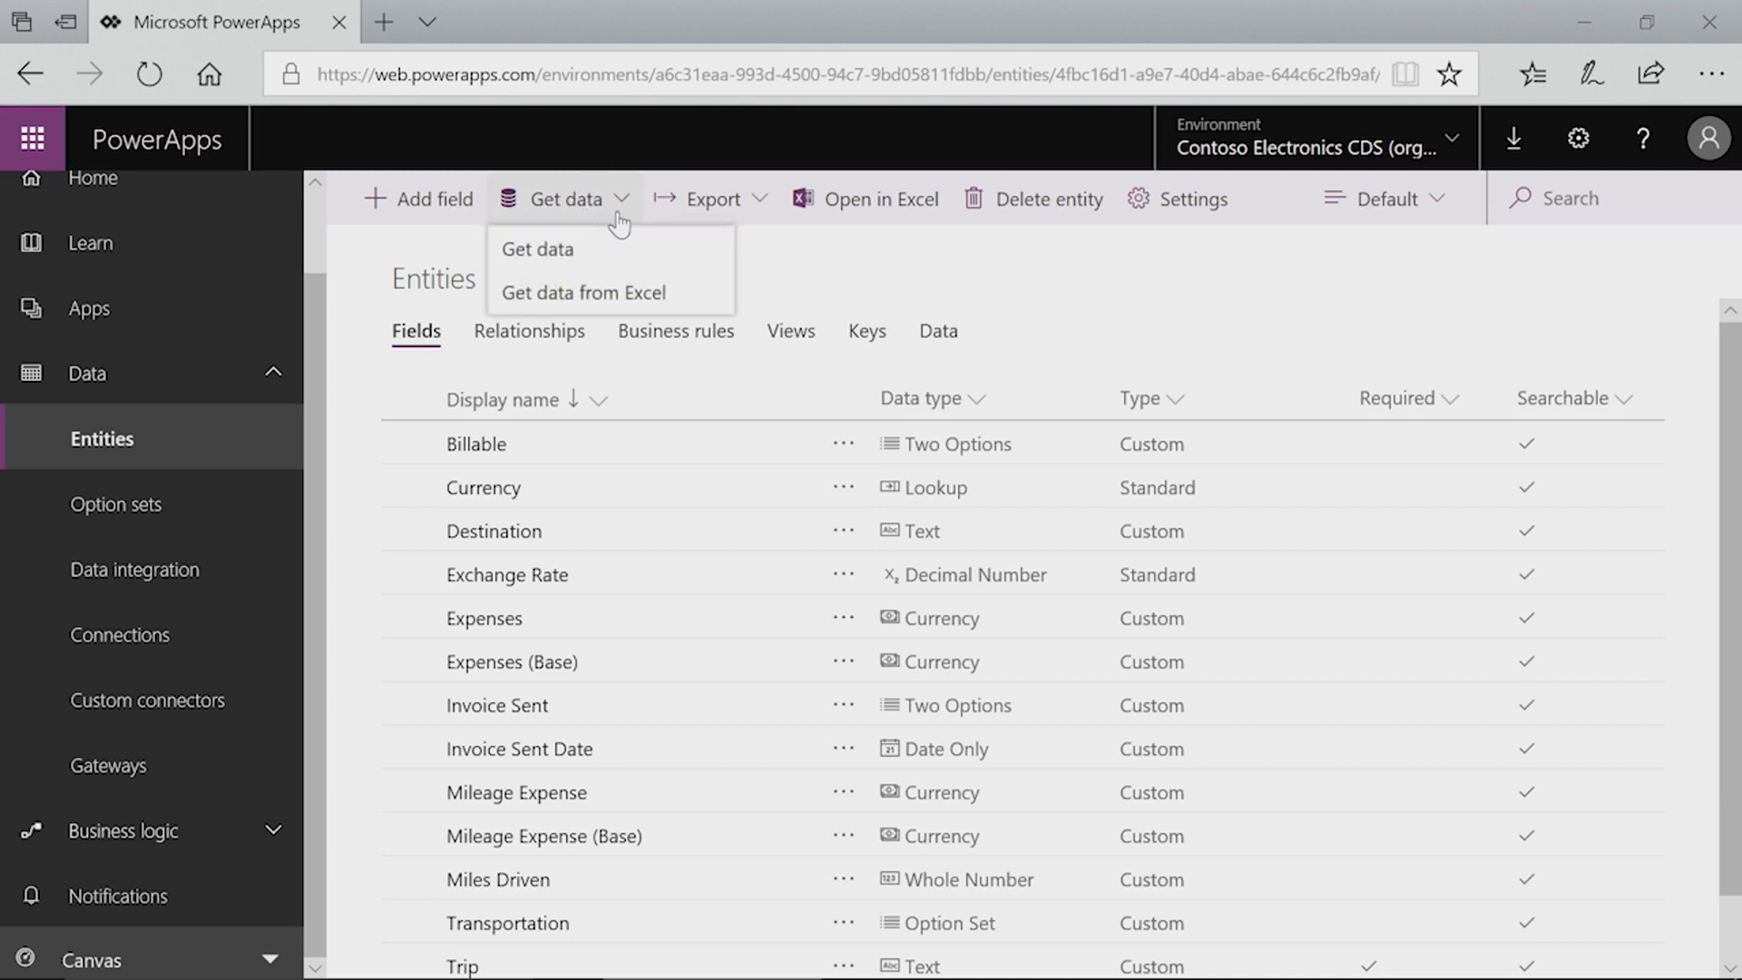
left_click(537, 252)
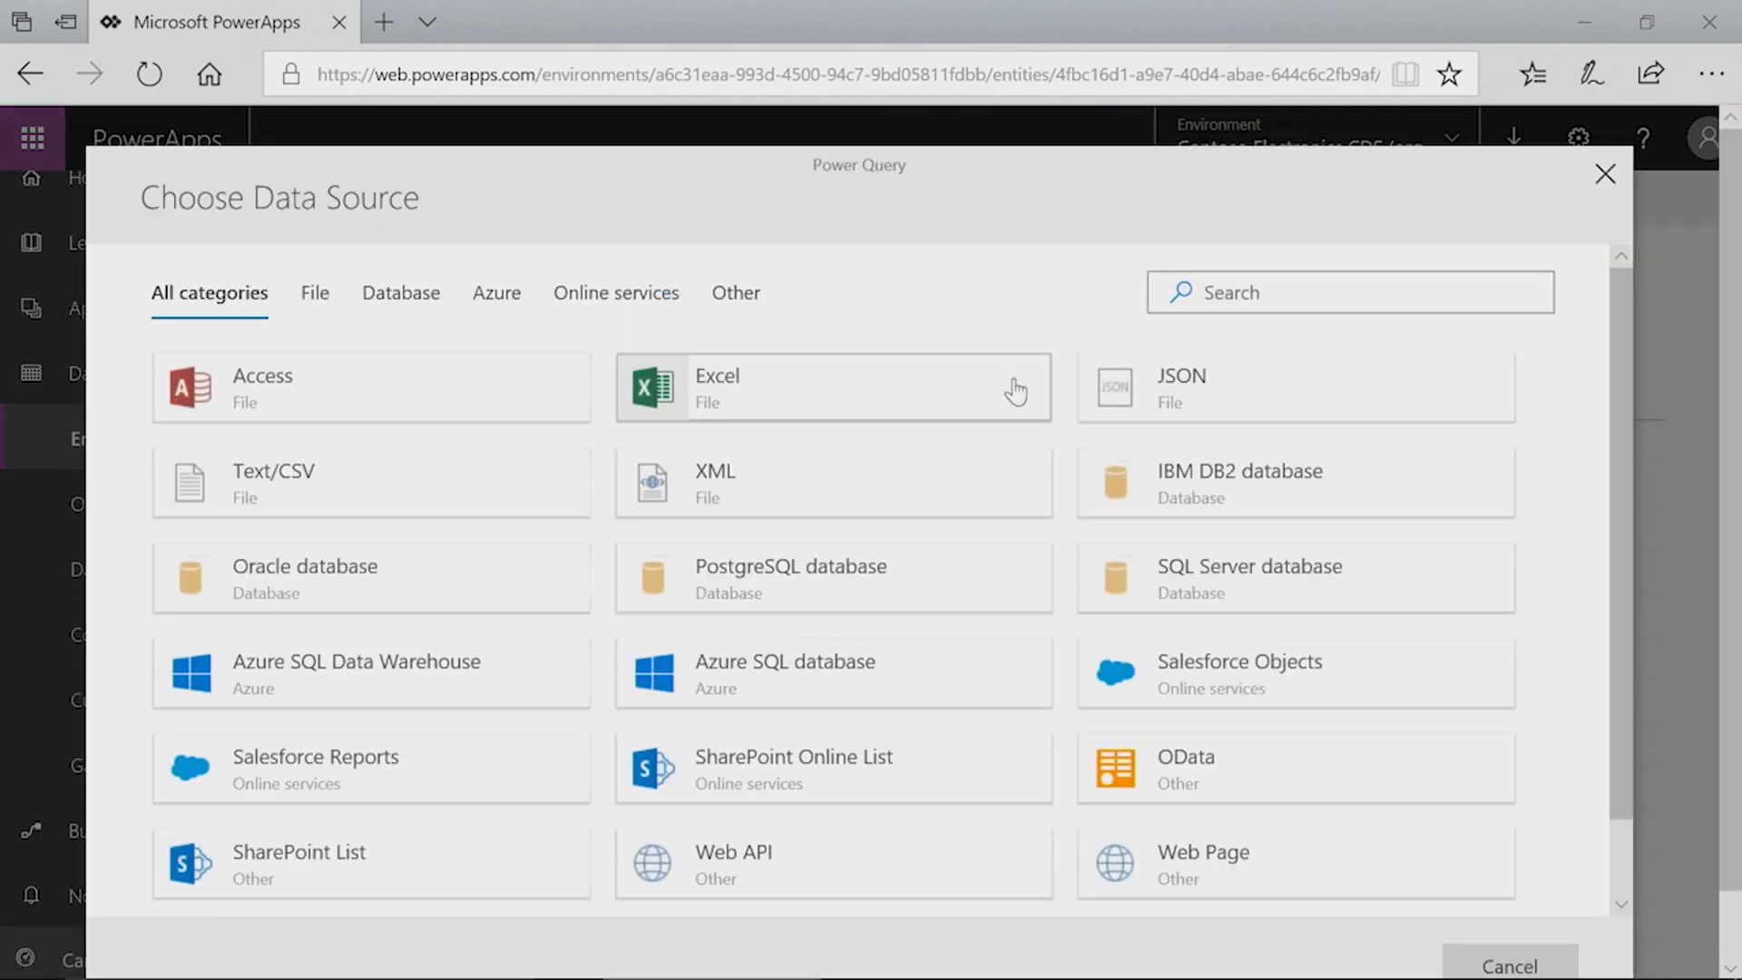
scroll(1025, 394, "down", 1)
scroll(1043, 408, "up", 1)
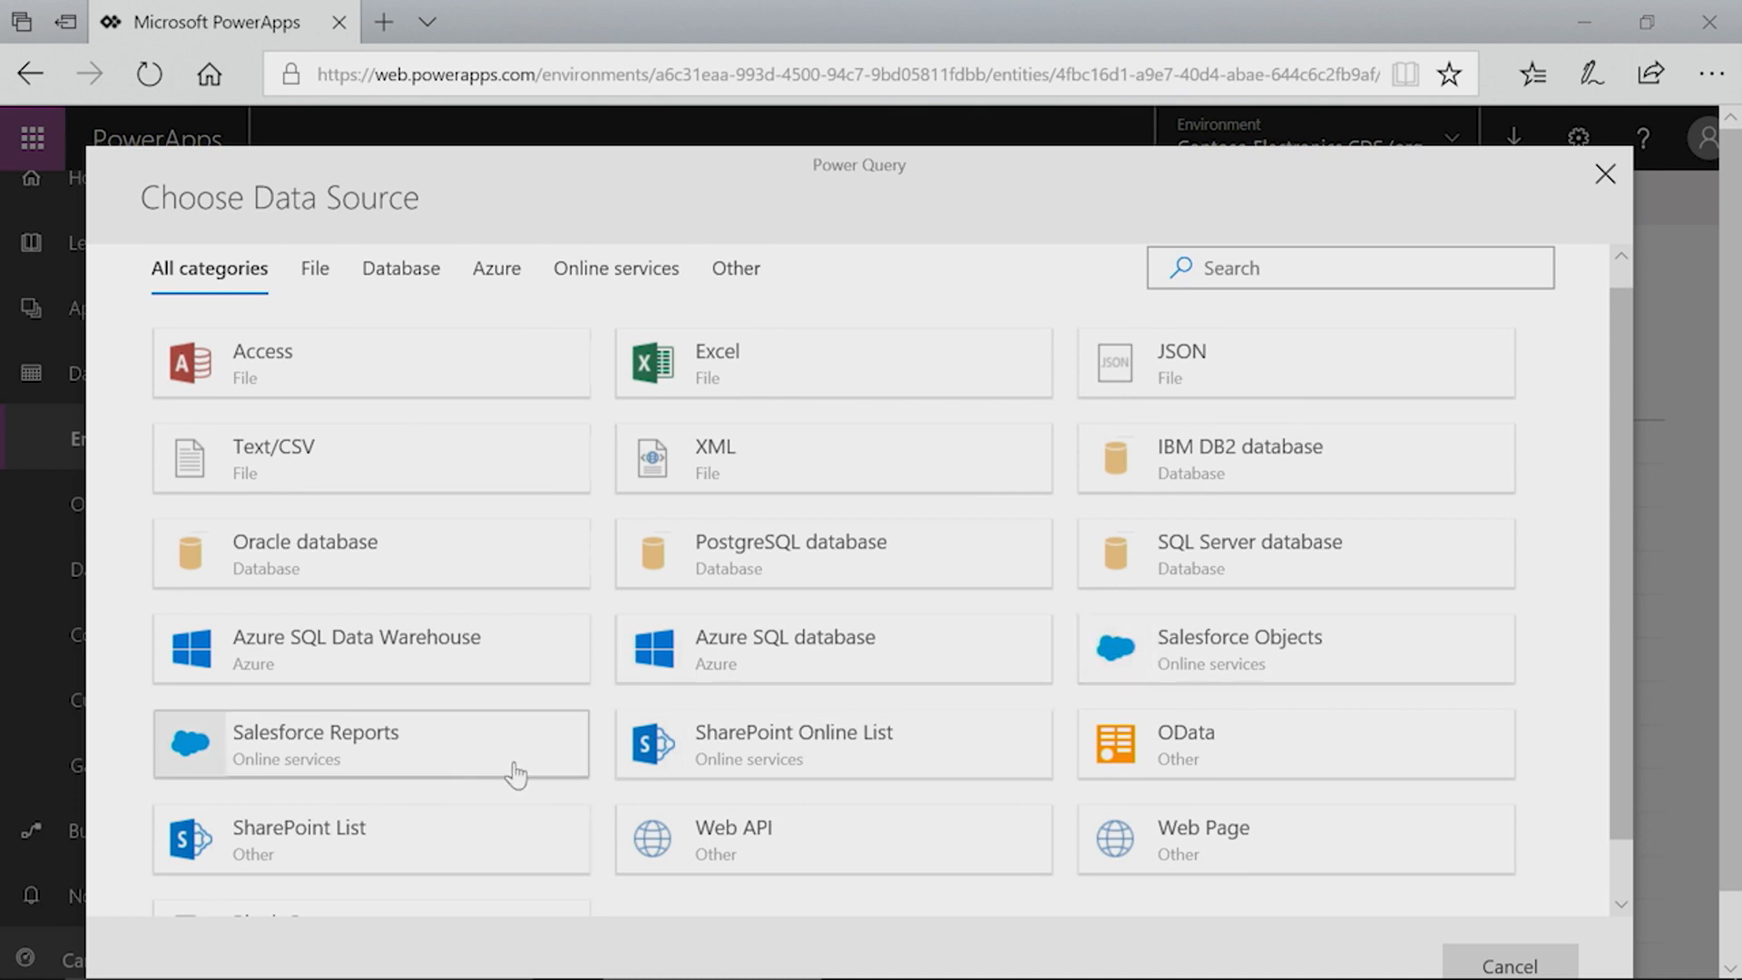
scroll(515, 757, "down", 2)
scroll(816, 703, "up", 2)
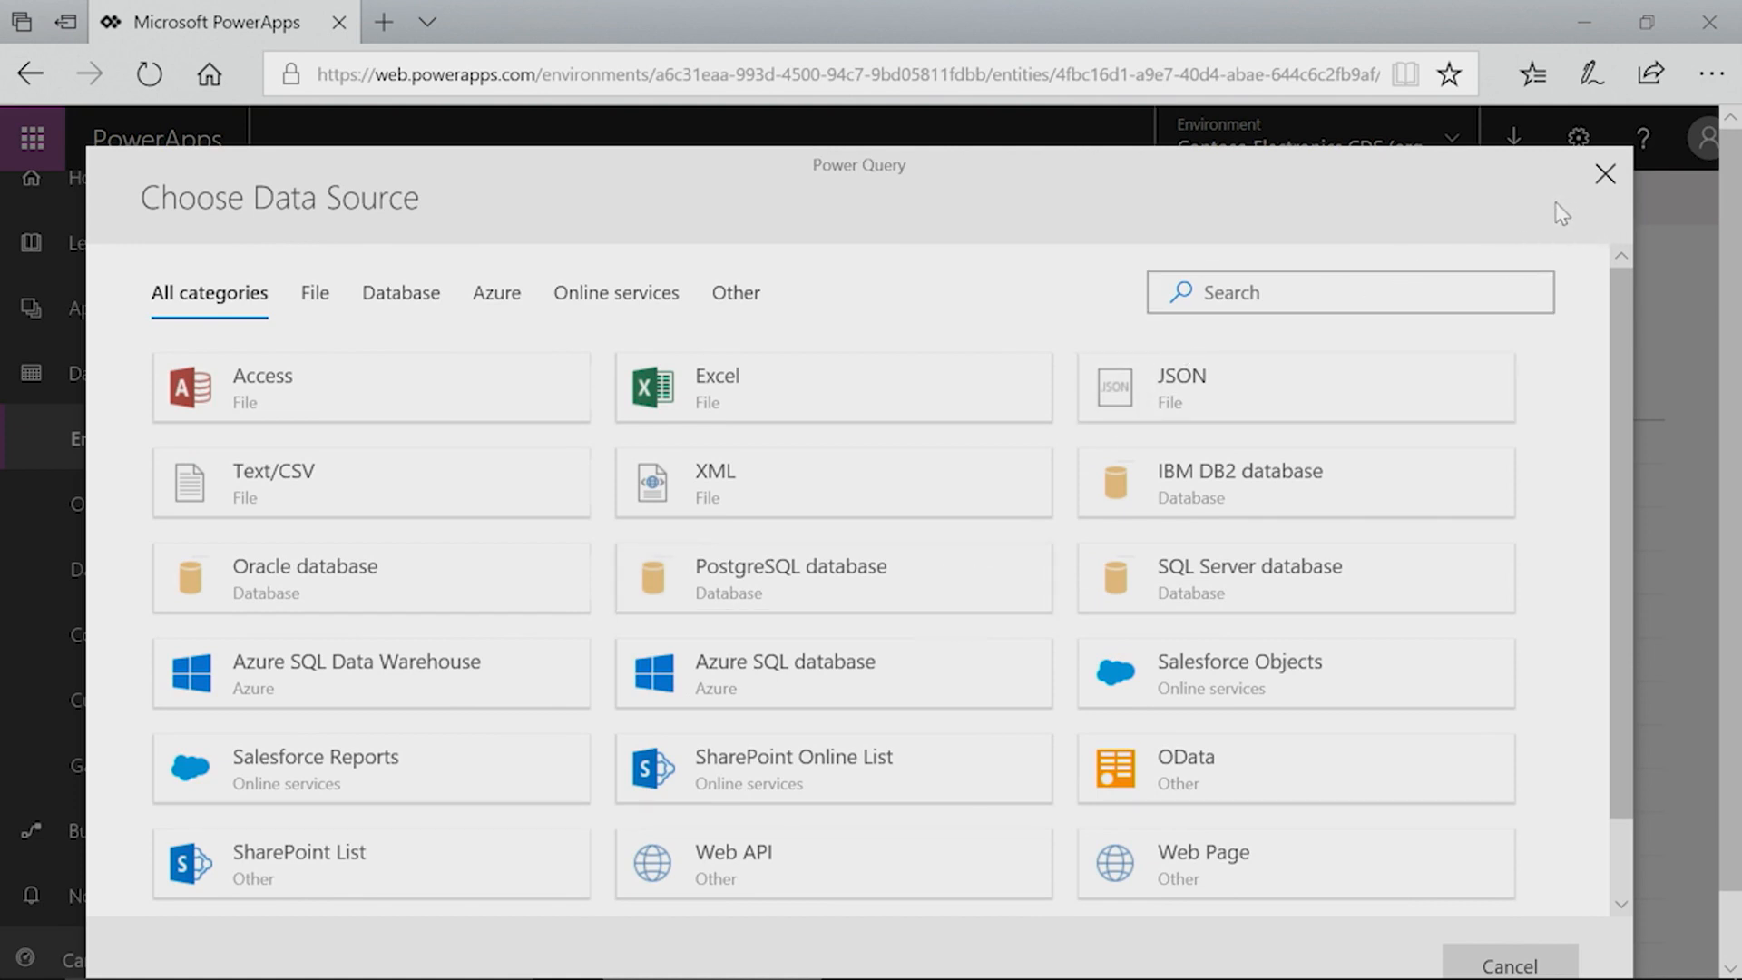
left_click(1604, 175)
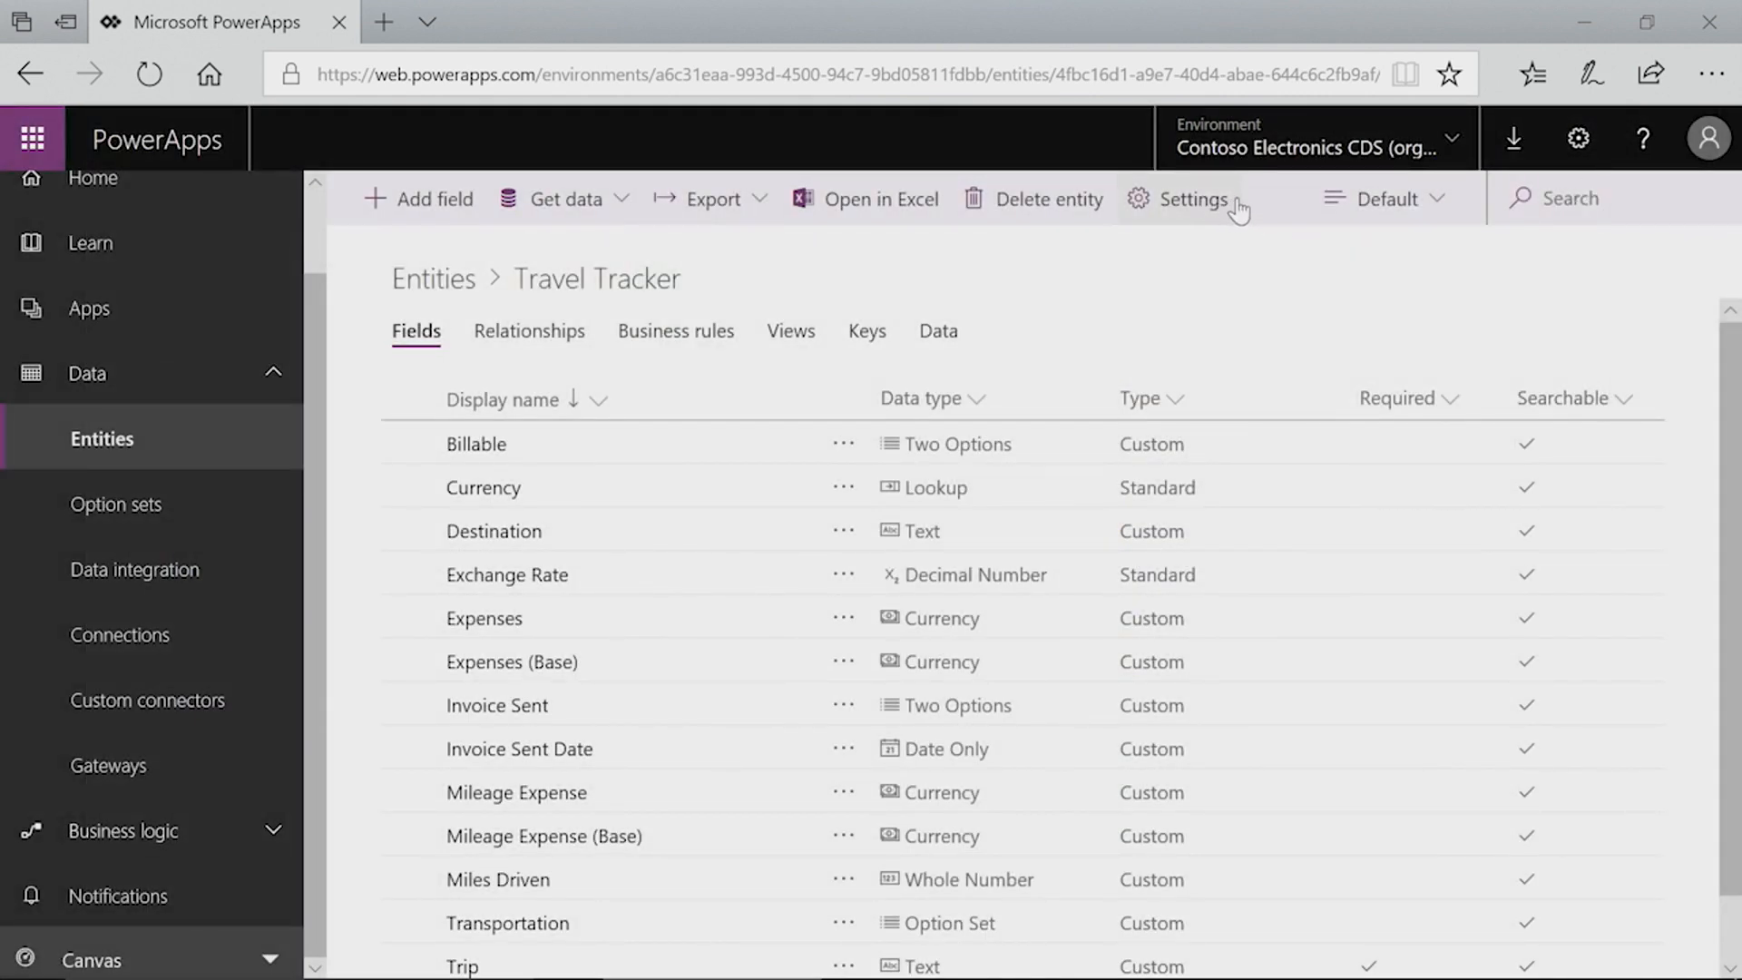
Step: Start a data import from Excel for the Travel Tracker entity and browse the Desktop for the file
left_click(622, 211)
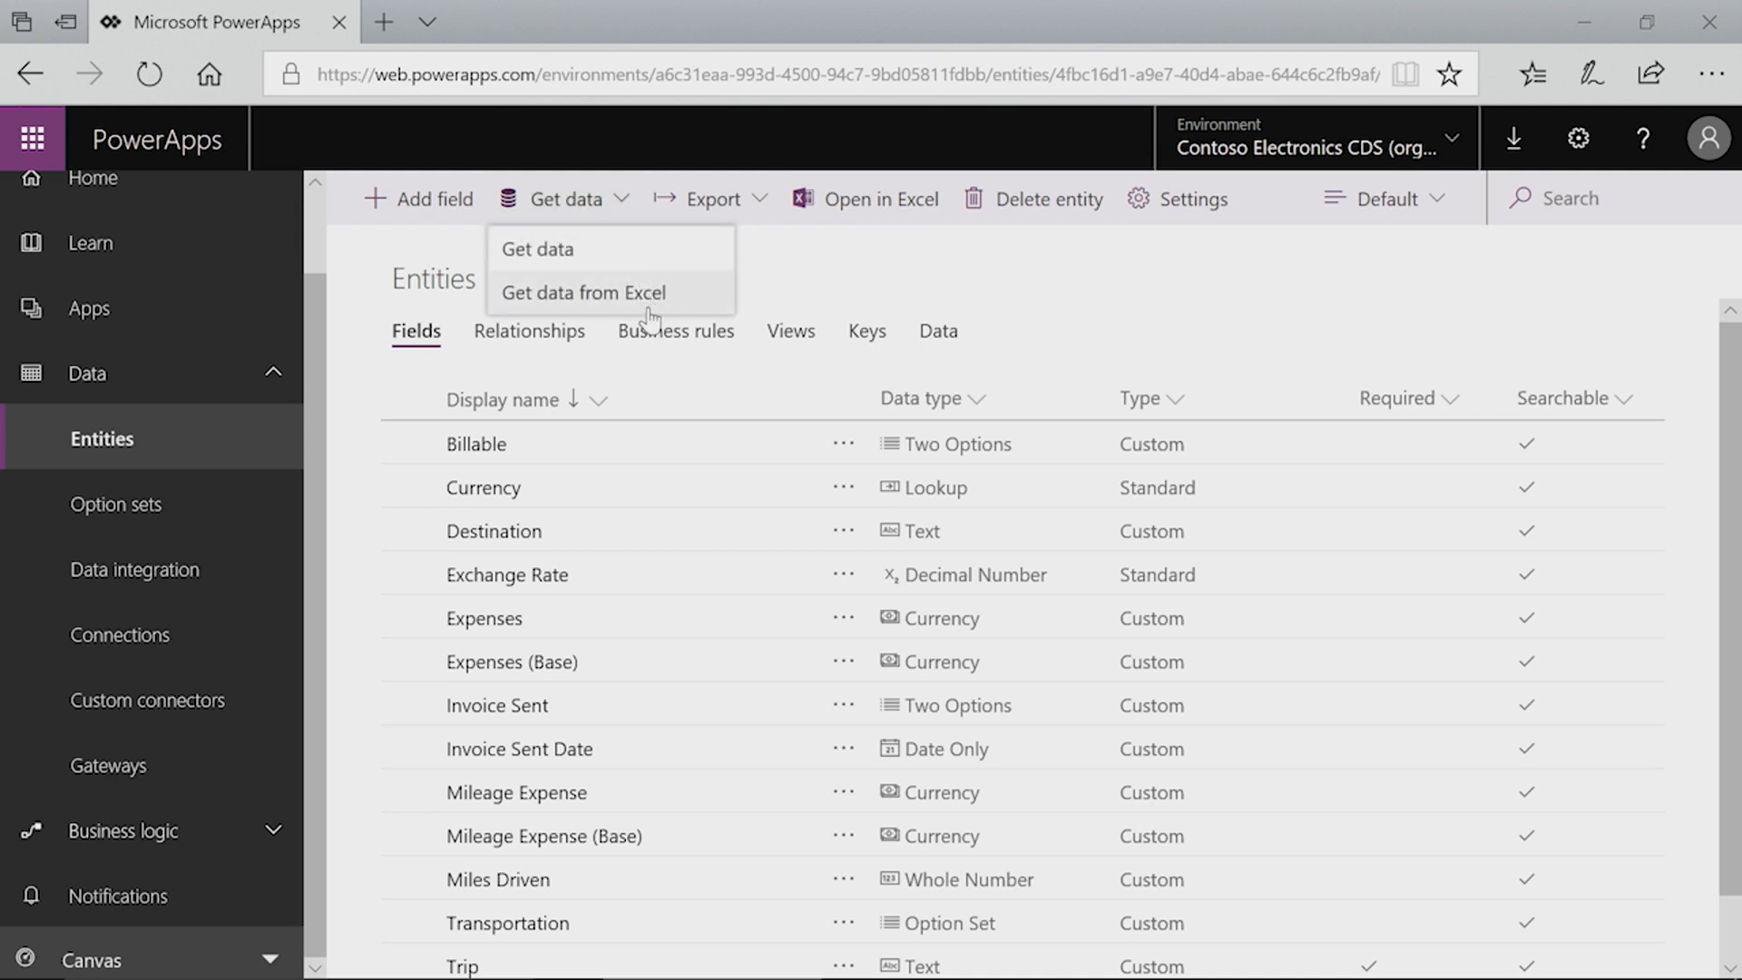
left_click(657, 298)
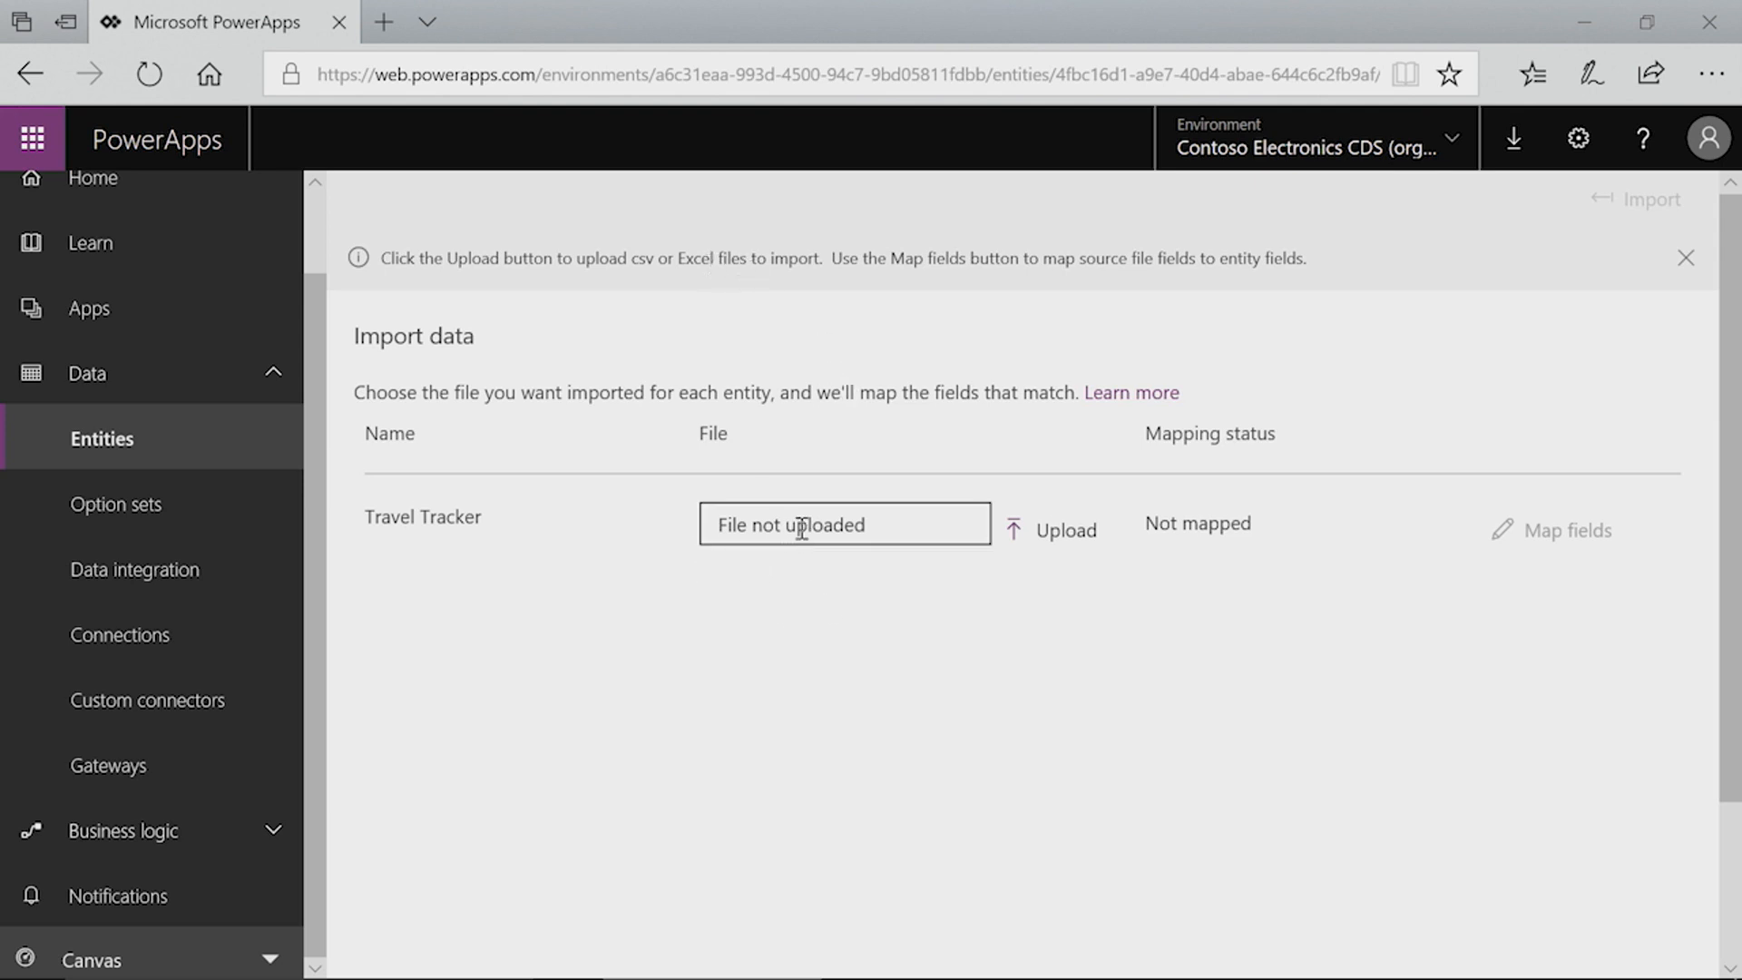
left_click(1070, 535)
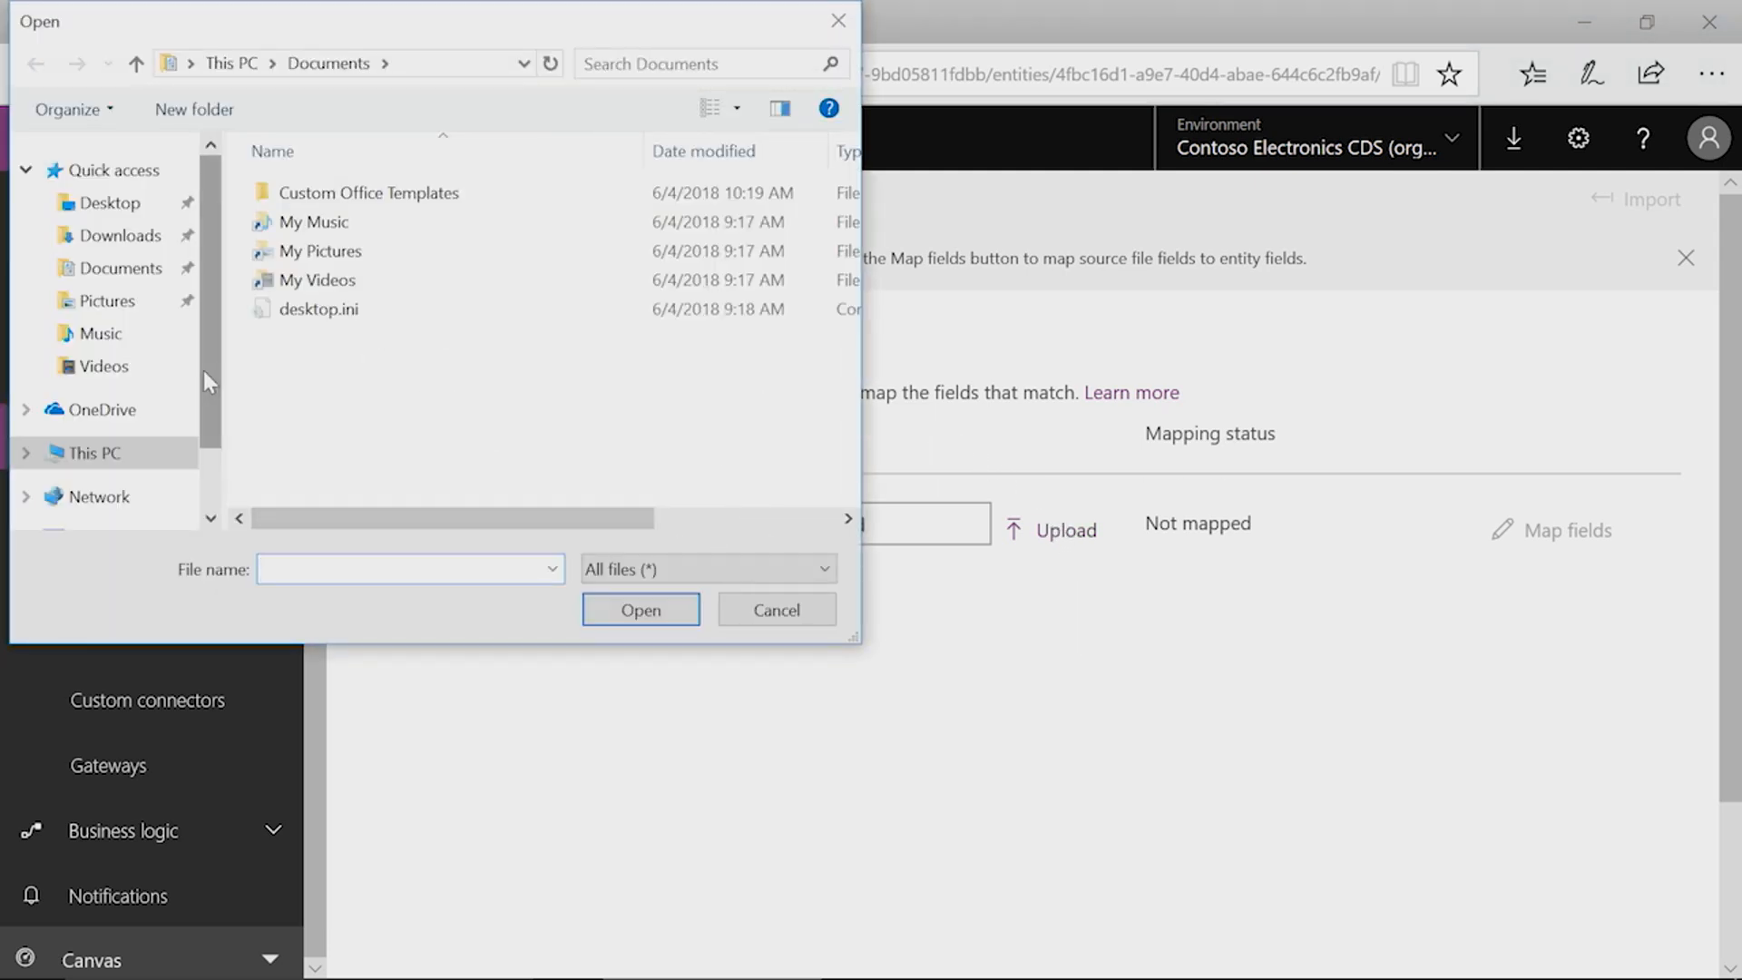
left_click(109, 203)
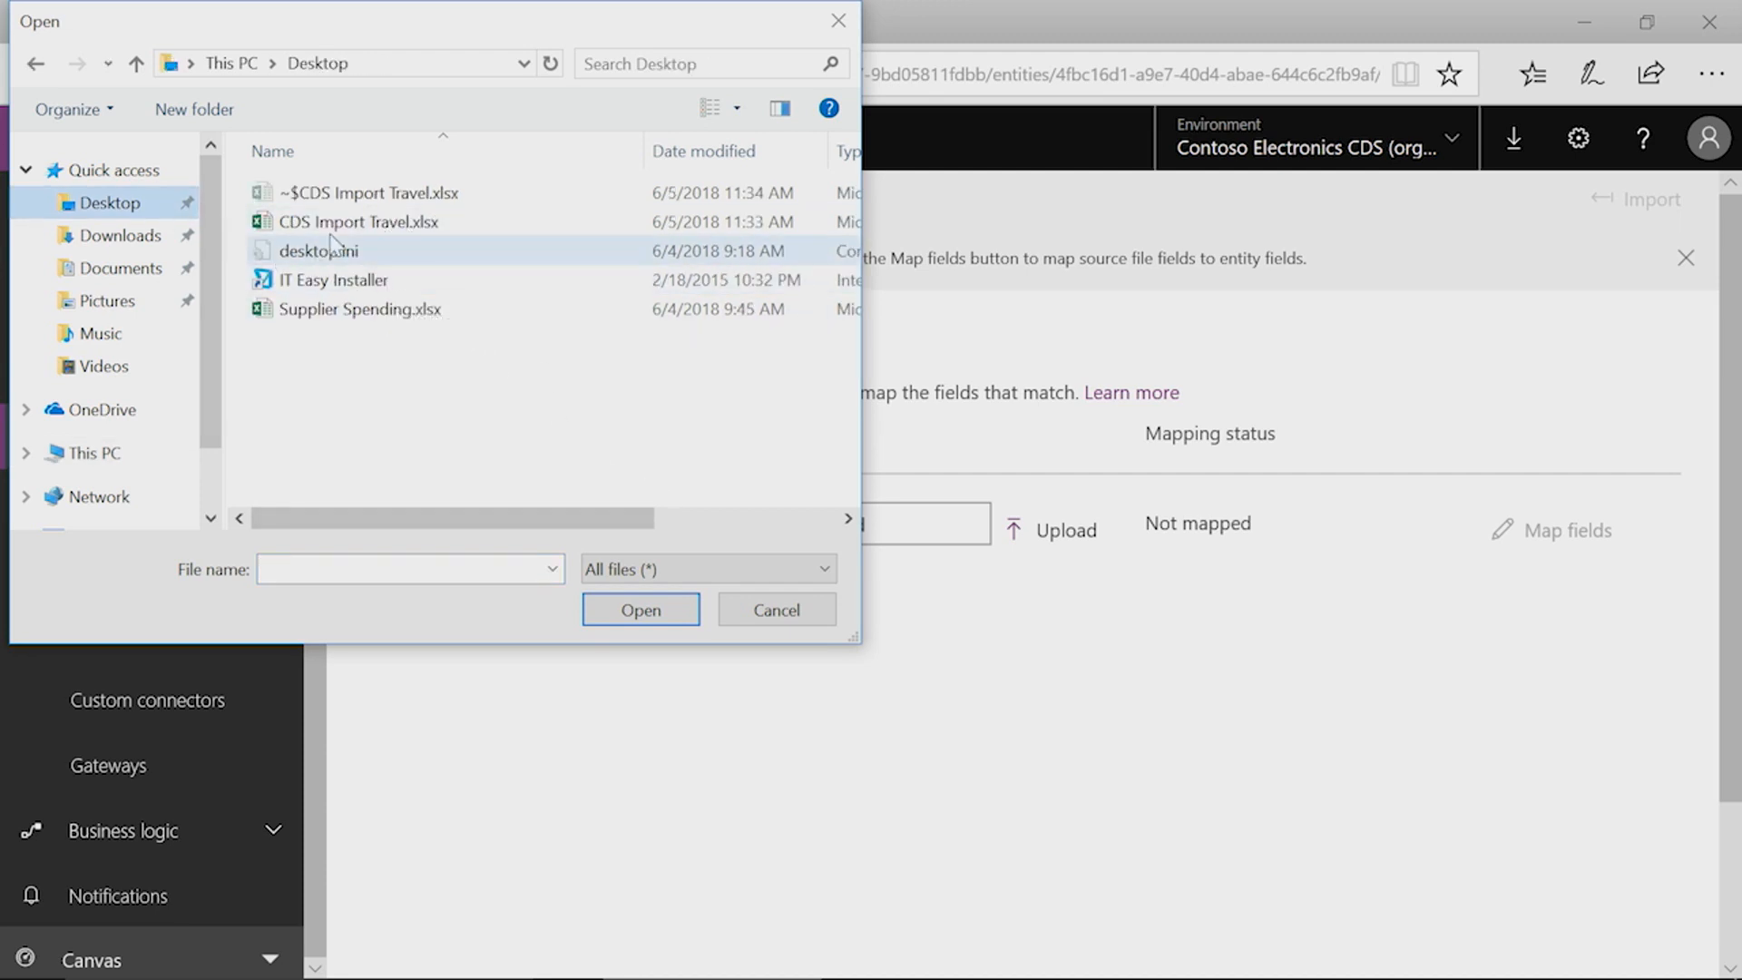
left_click(750, 615)
scroll(798, 799, "down", 2)
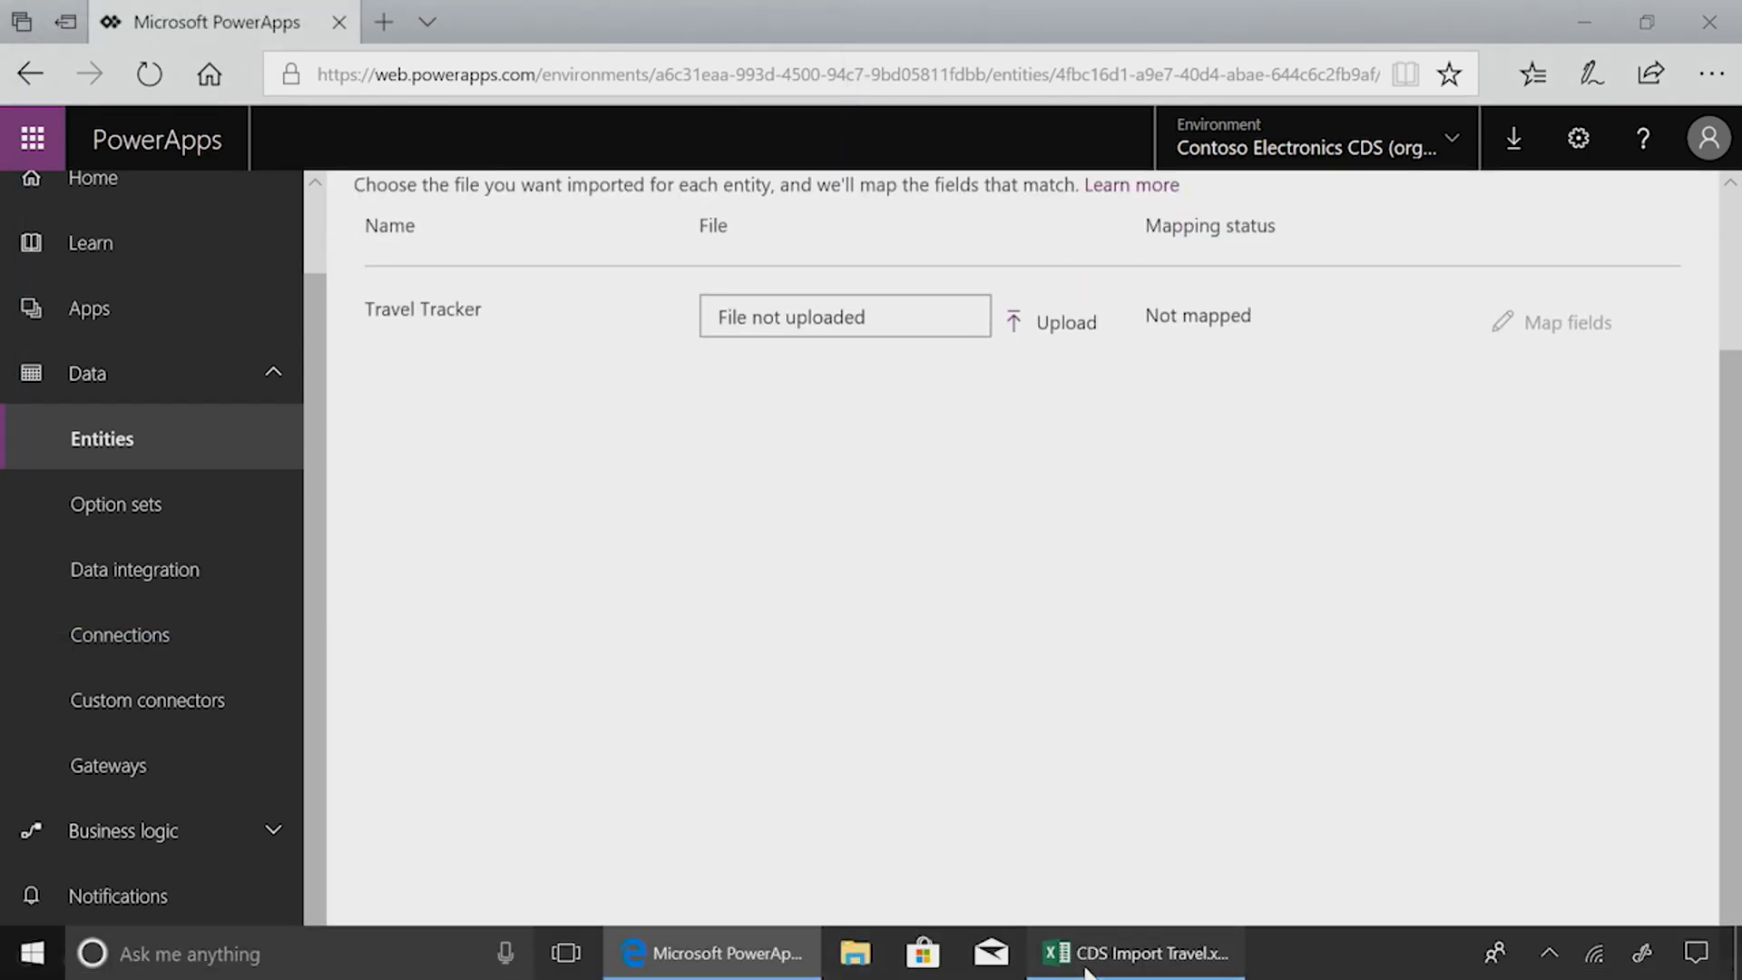
Step: Switch to Excel to review the CDS Import Travel.xlsx workbook's columns, then close it
left_click(1052, 968)
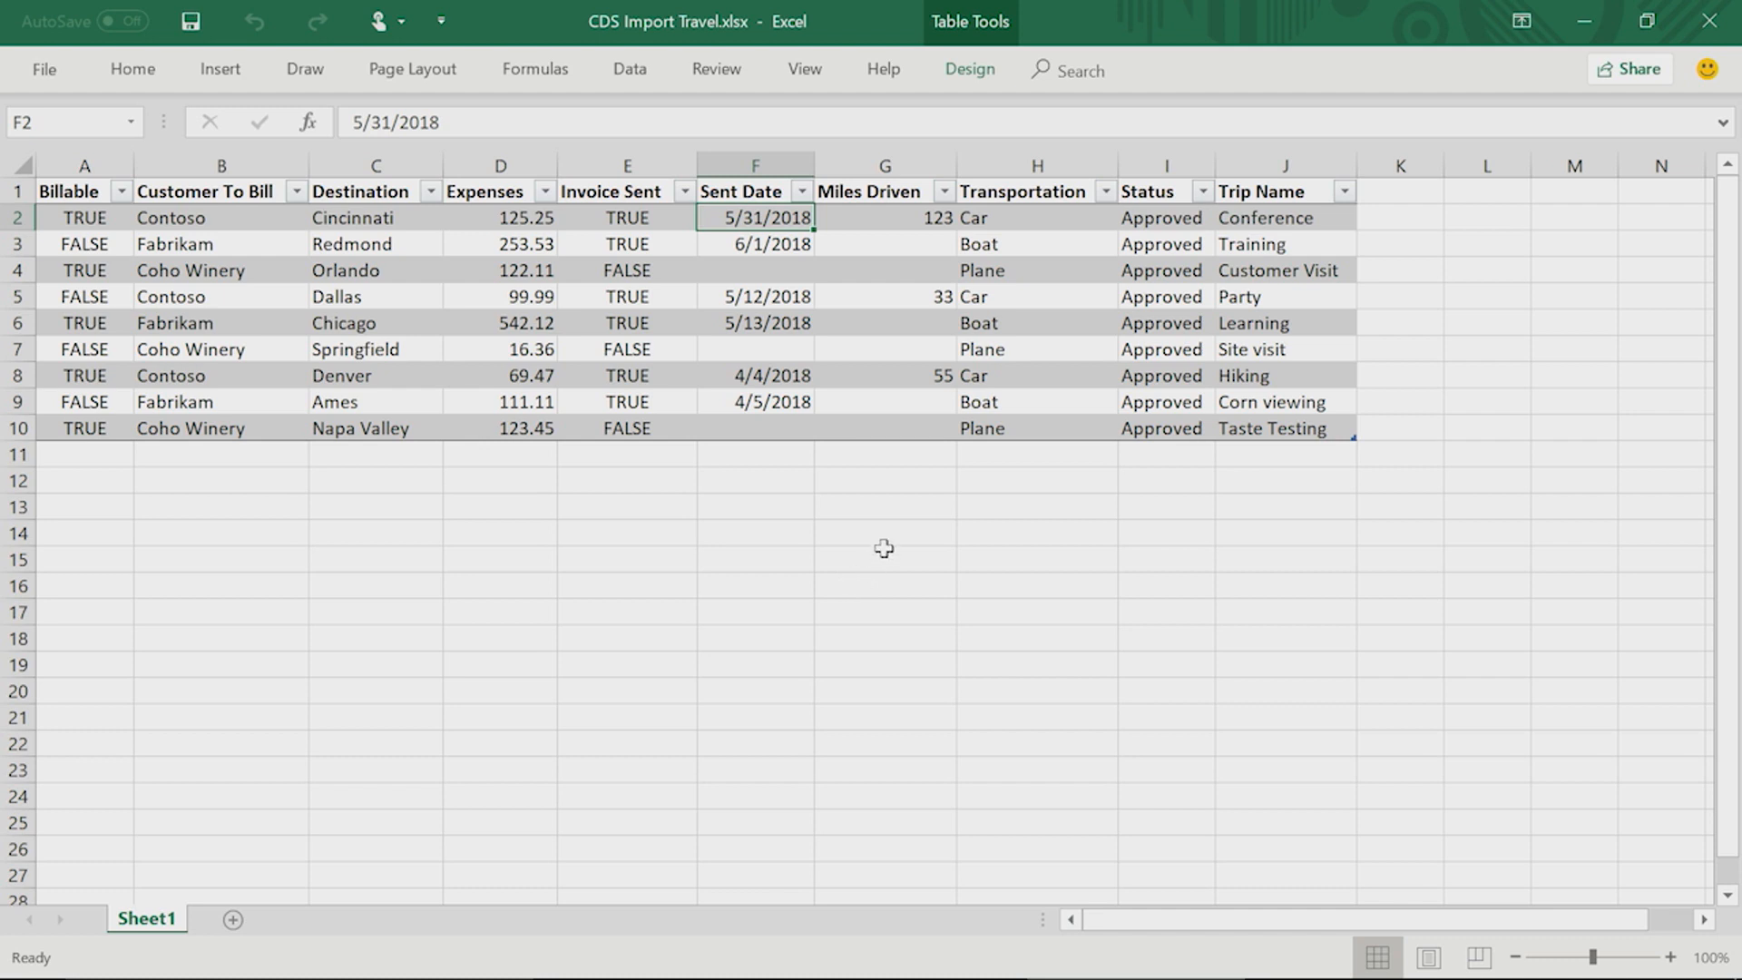
left_click(1712, 25)
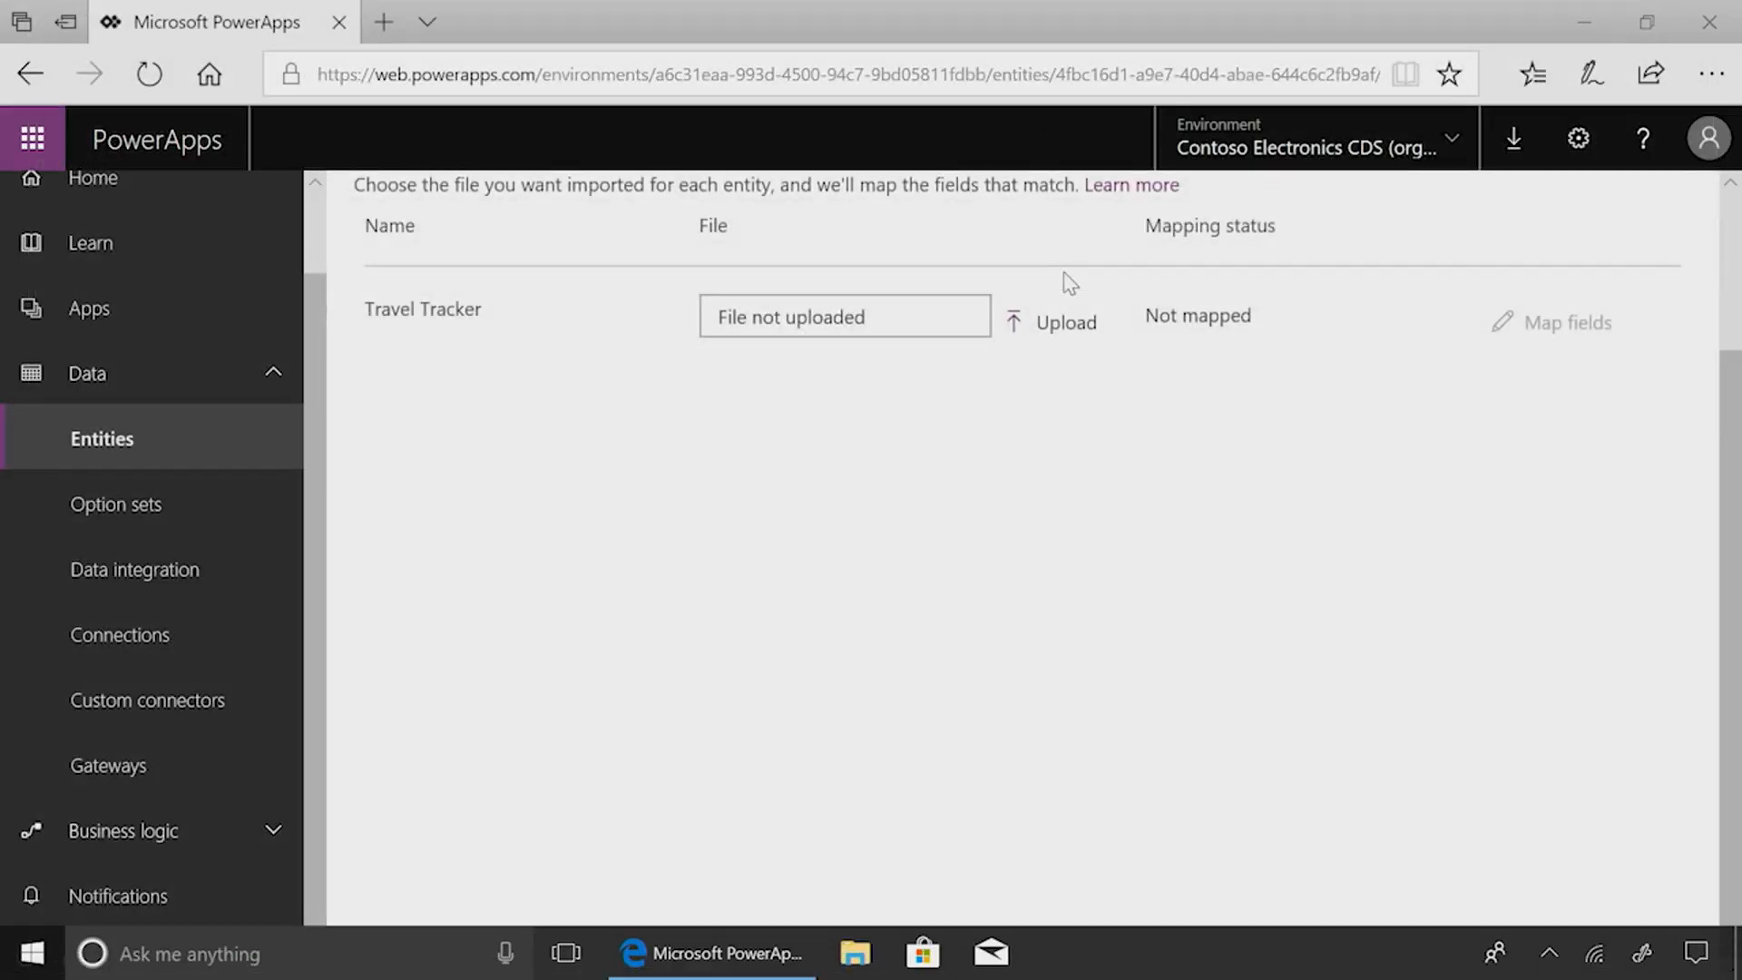
Step: Upload CDS Import Travel.xlsx from the Desktop as the import file for Travel Tracker
left_click(1068, 327)
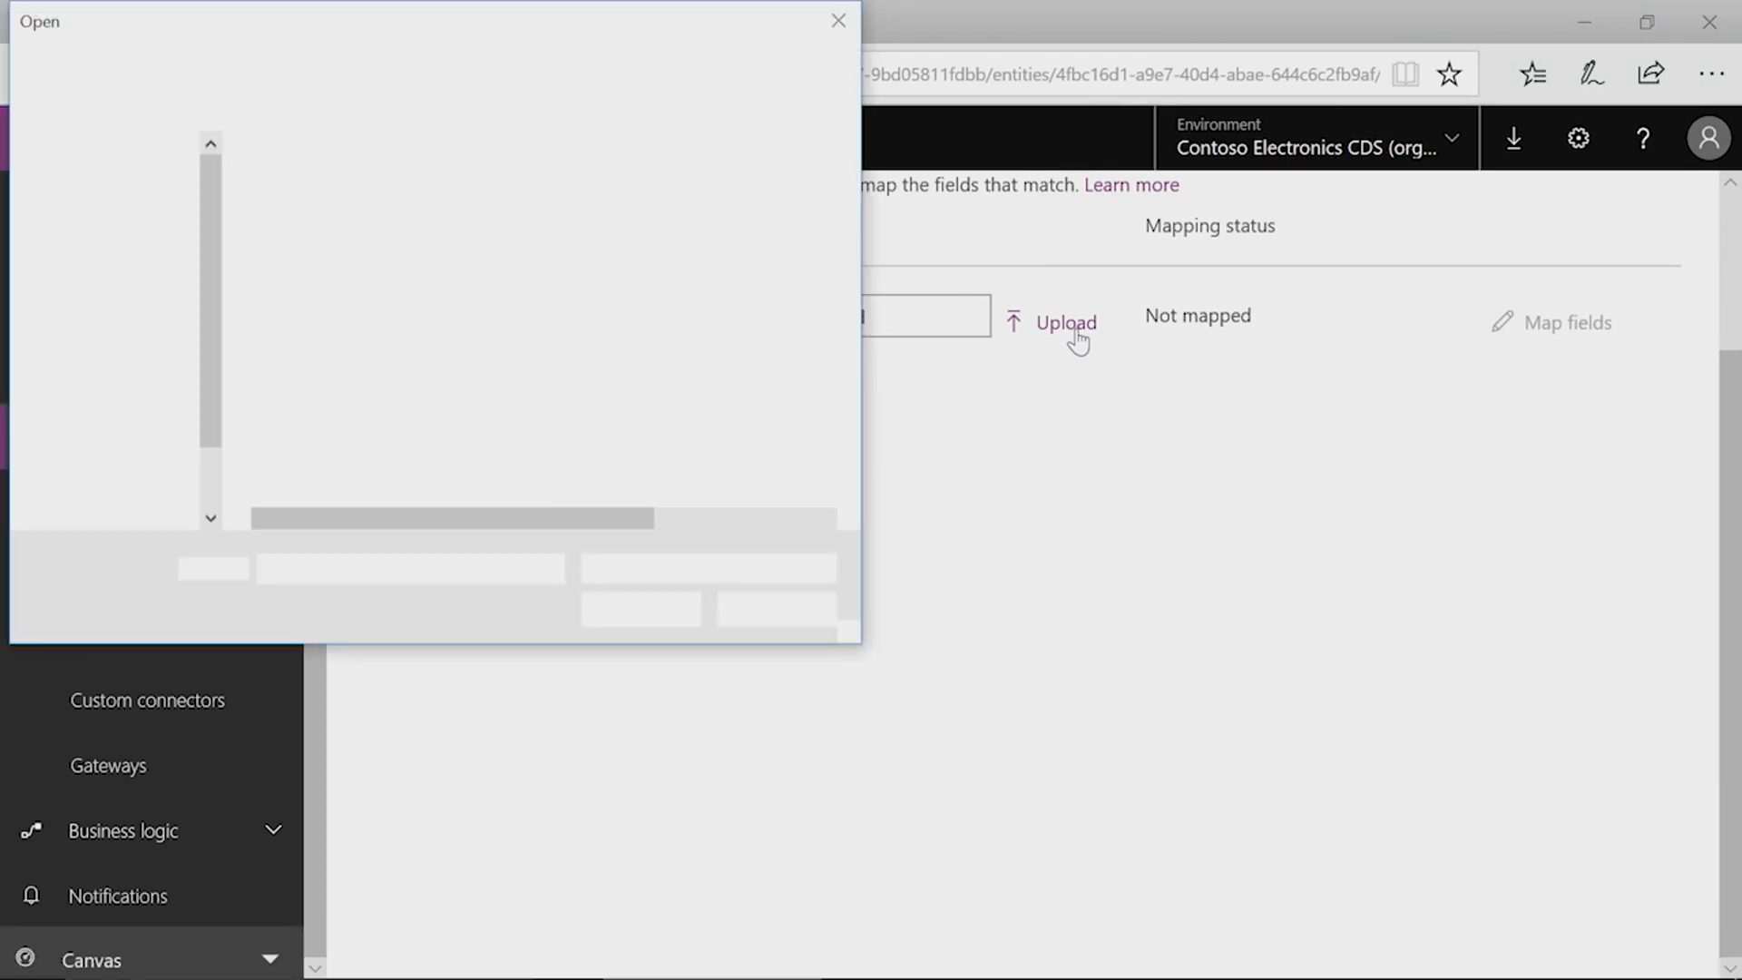
left_click(145, 206)
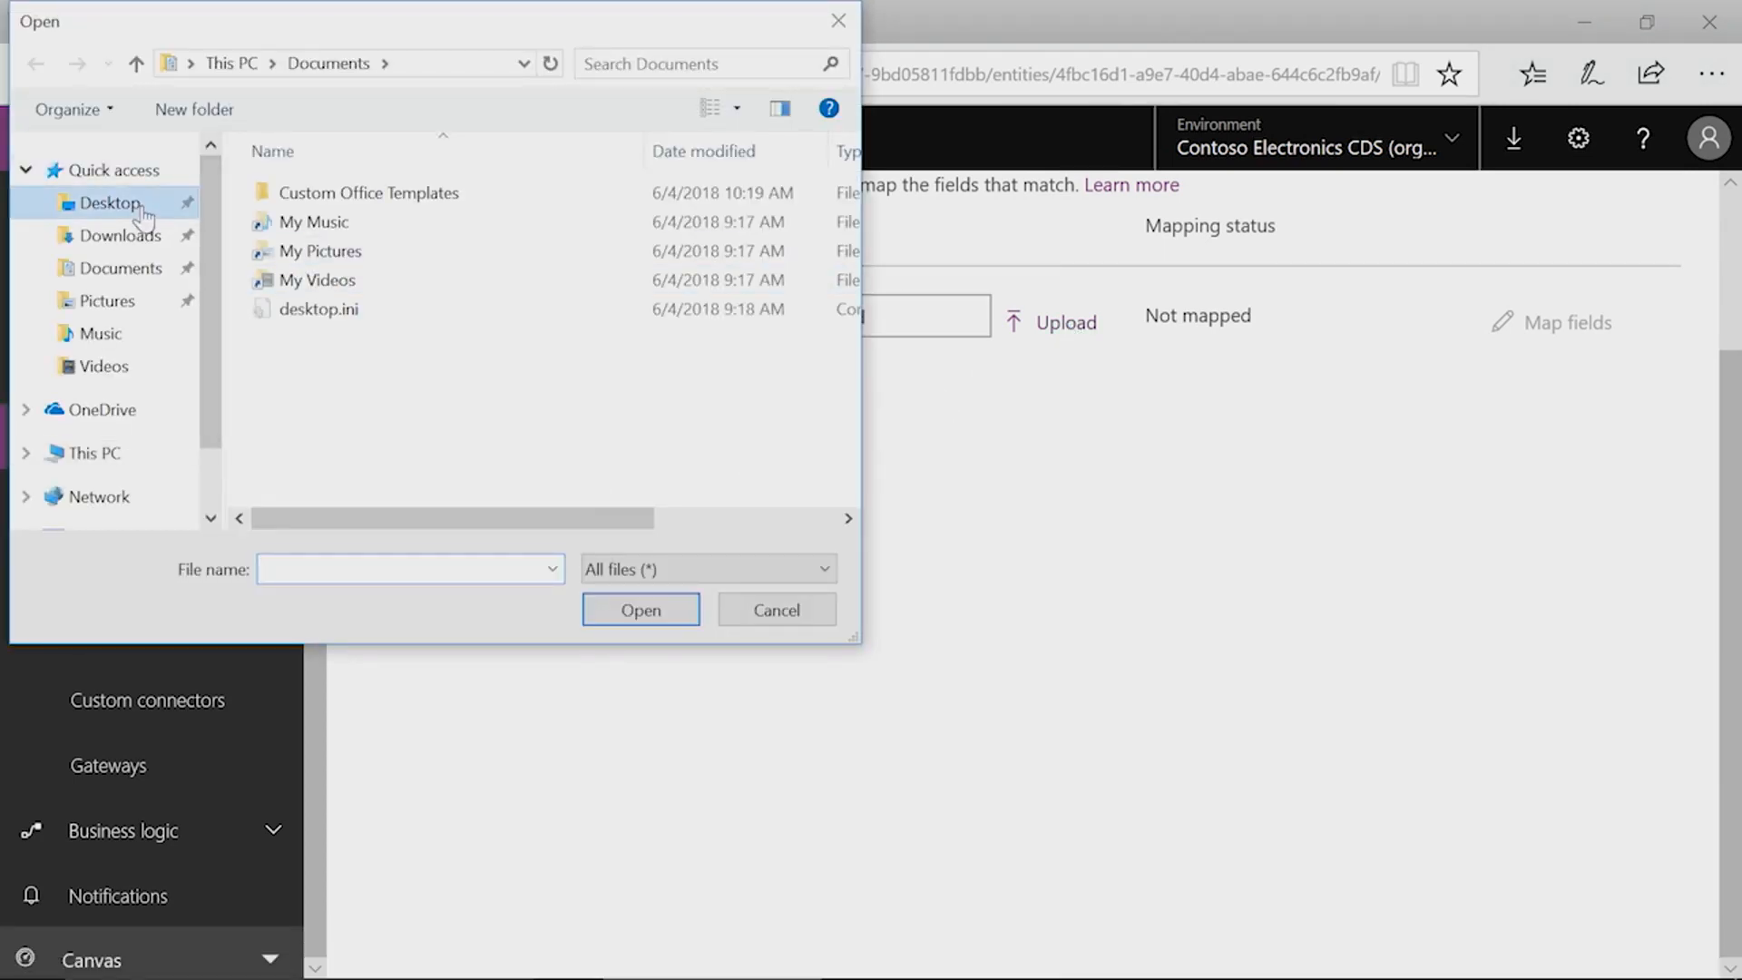
left_click(390, 194)
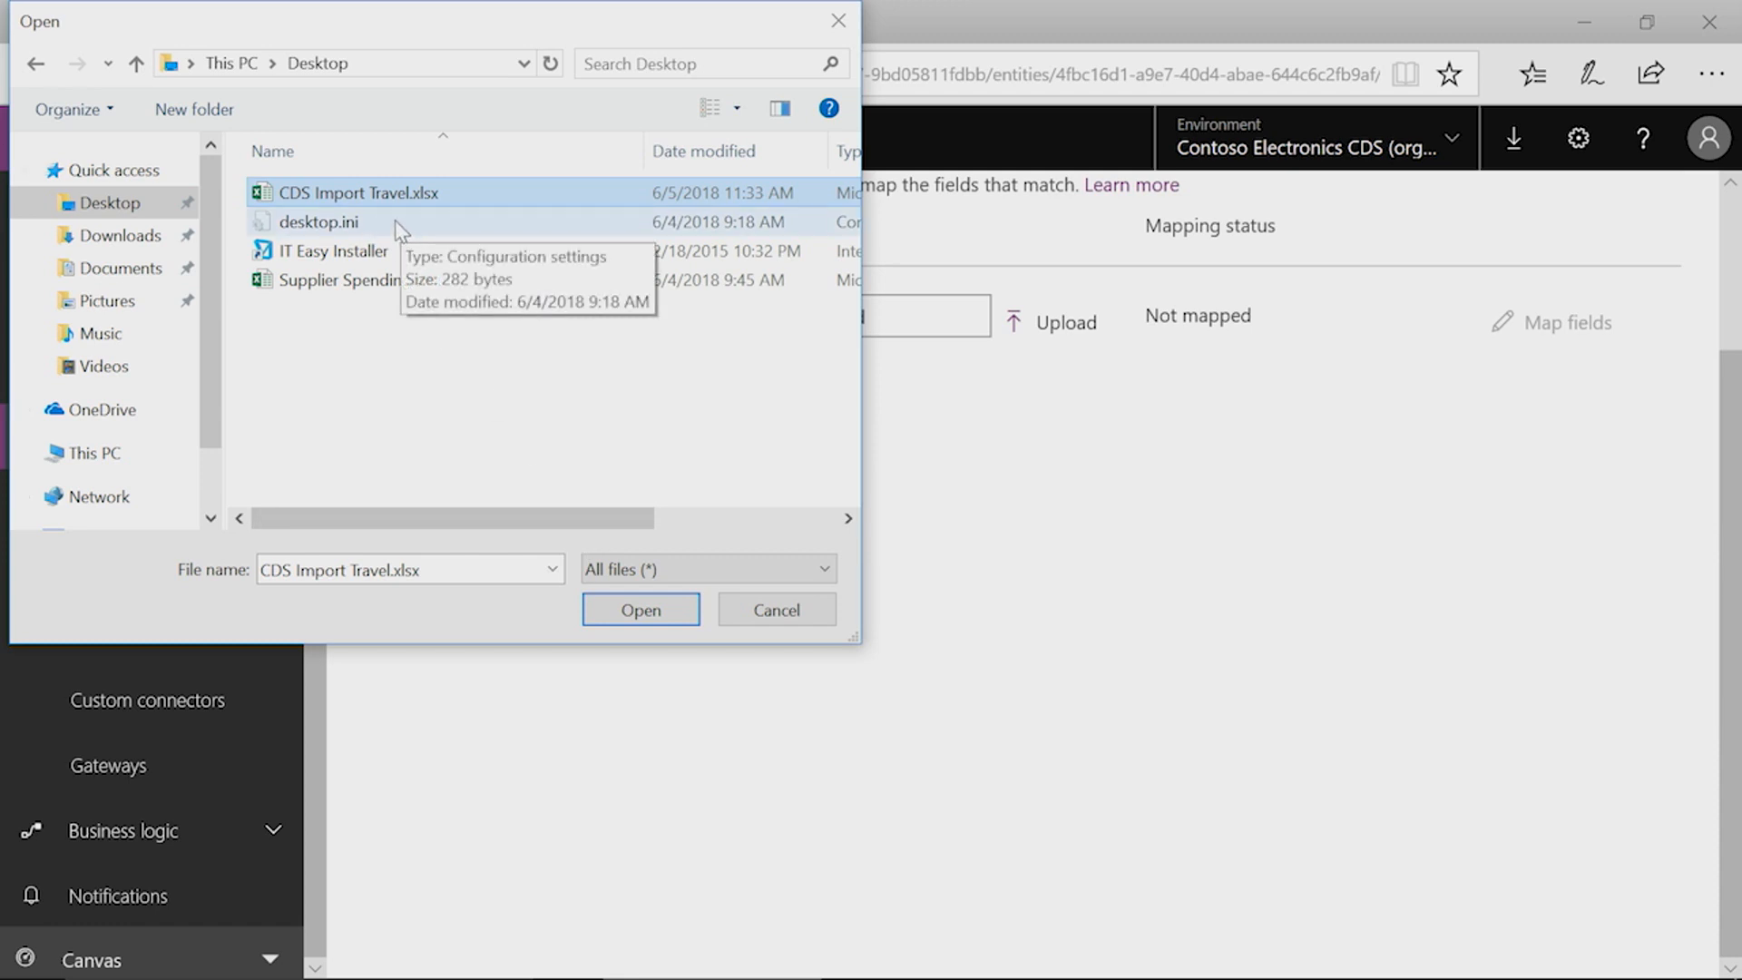
left_click(638, 610)
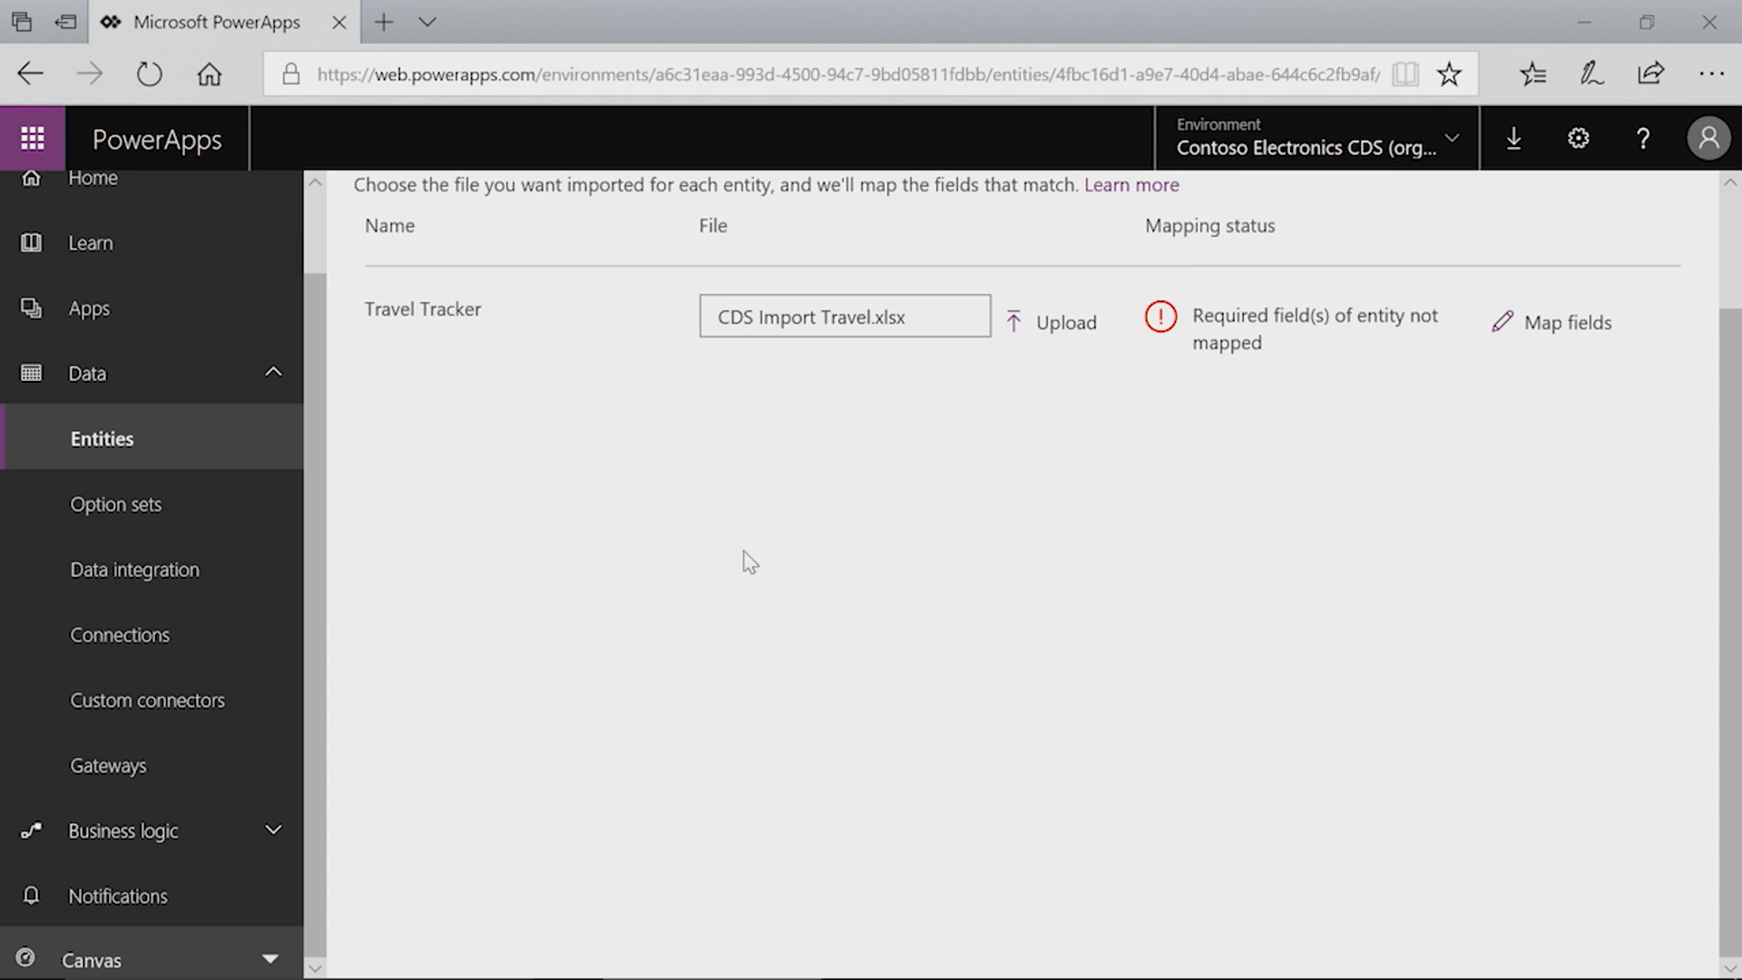
Step: Open the field mappings for Travel Tracker and map the Billable field to the Billable source column
left_click(1573, 329)
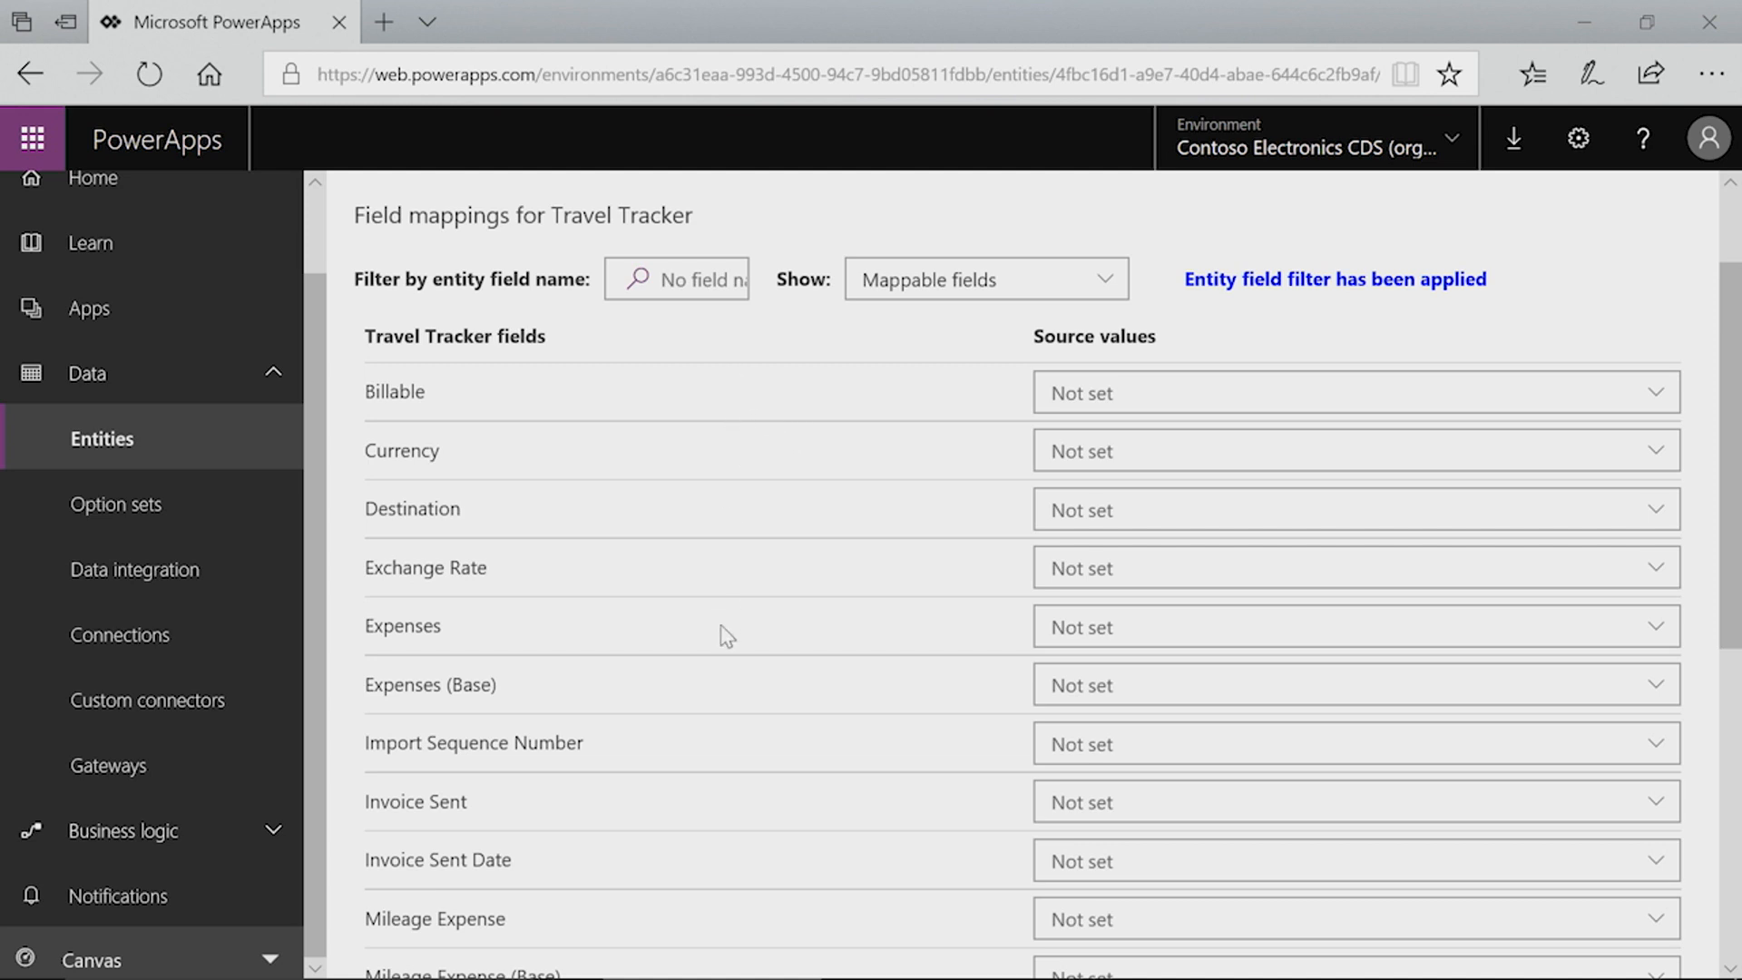
scroll(735, 668, "down", 5)
scroll(742, 669, "up", 4)
scroll(804, 634, "down", 1)
scroll(1025, 490, "up", 1)
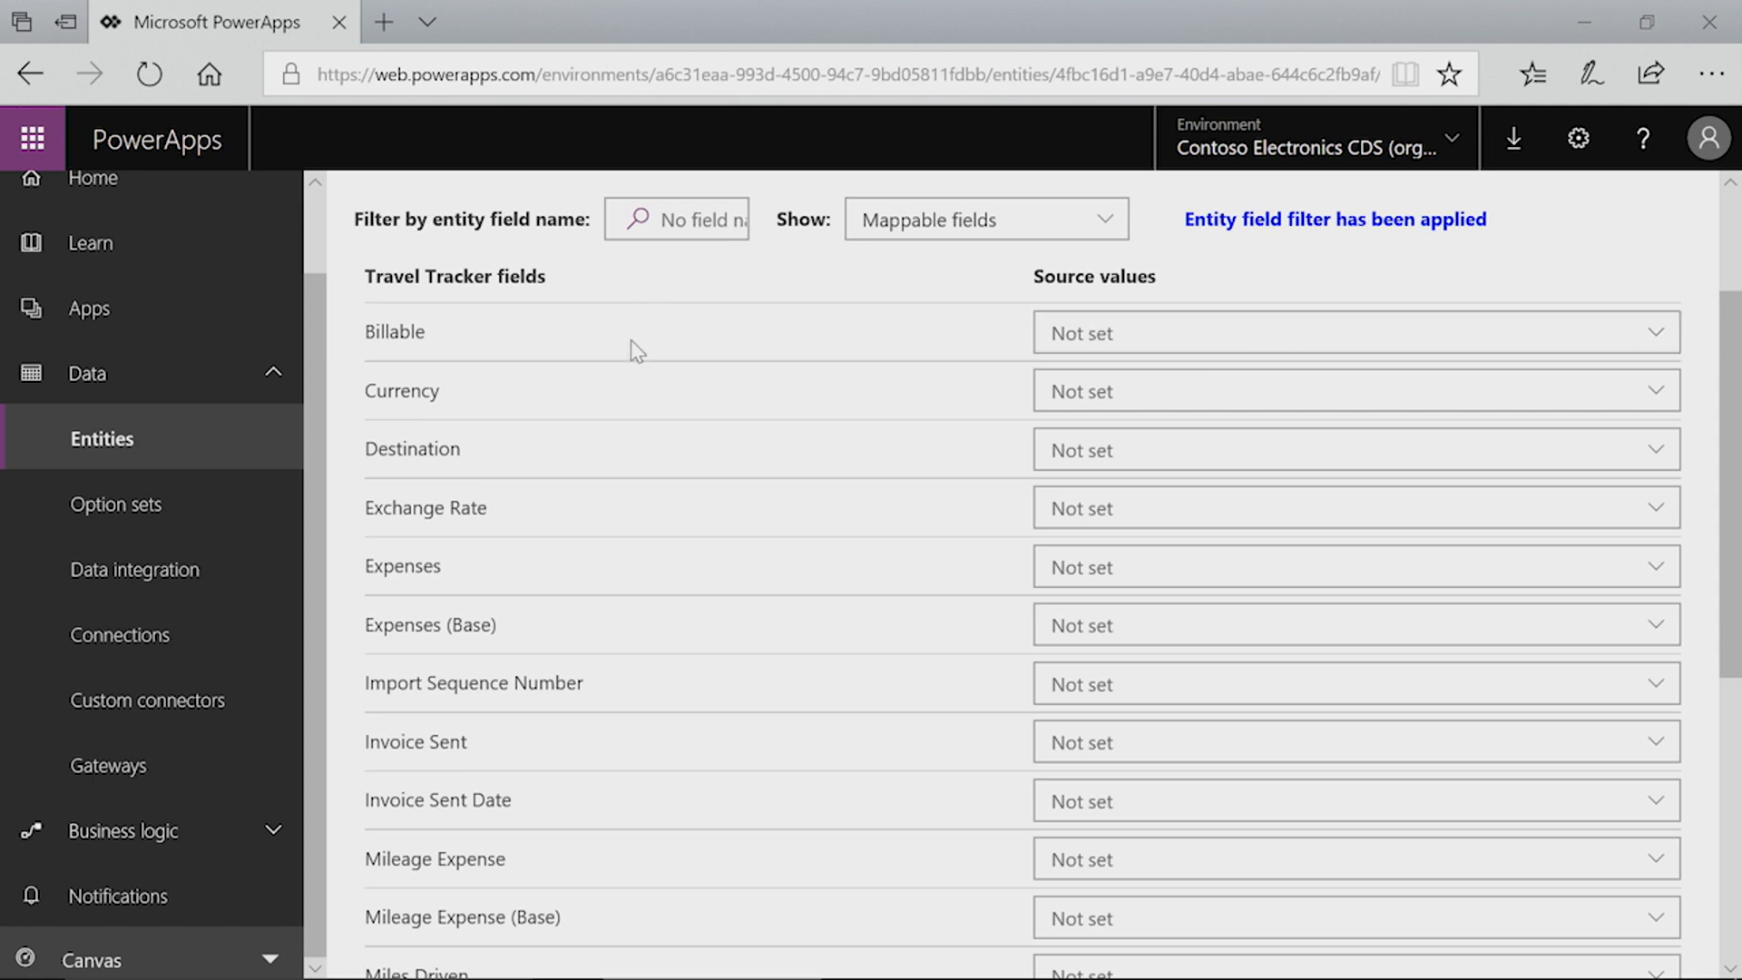
left_click(1248, 342)
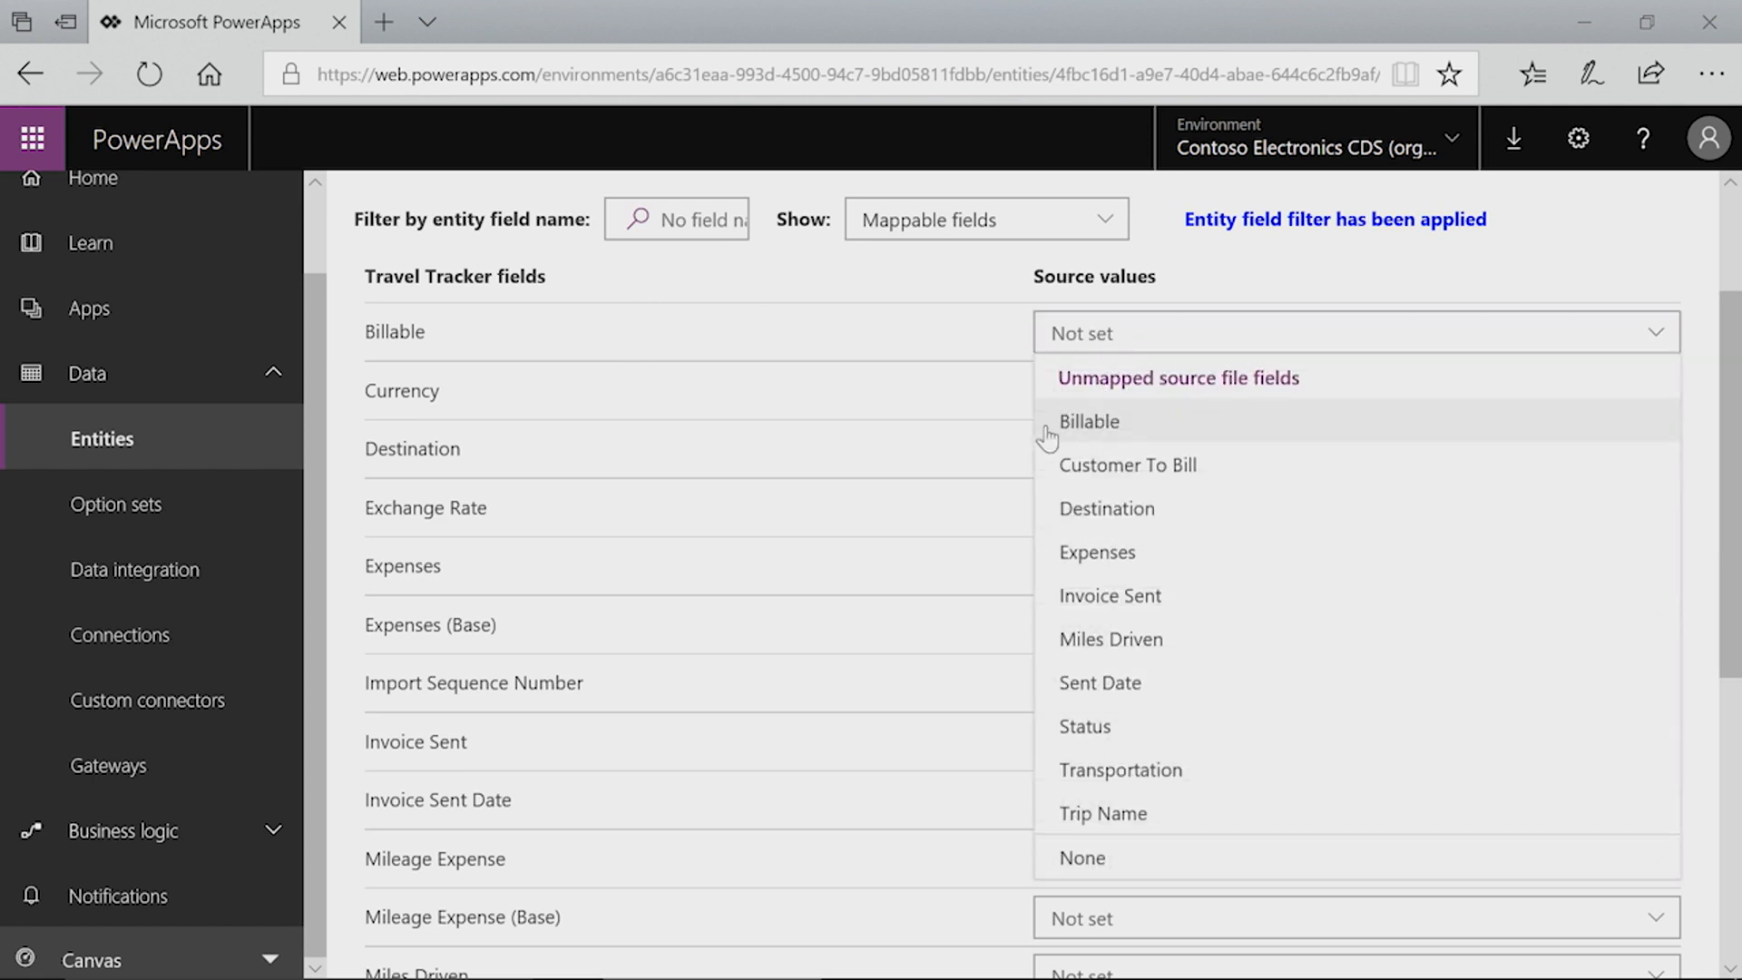
left_click(1085, 424)
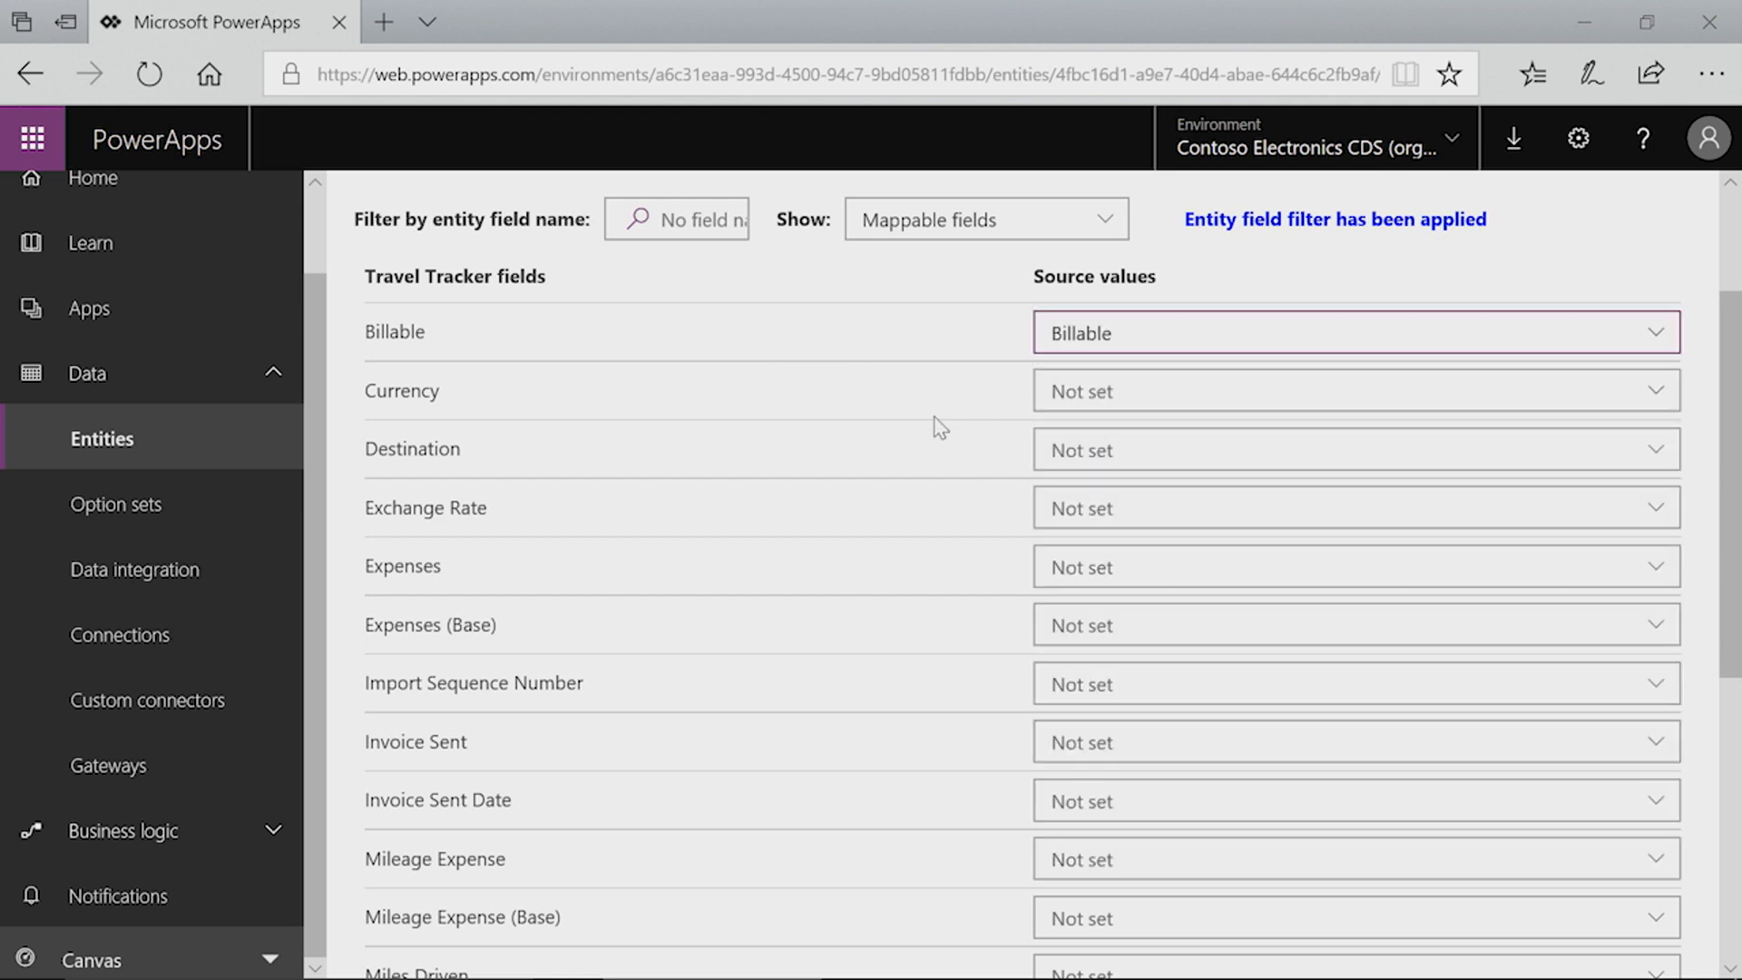
Step: Map the Destination and Expenses fields to their matching Destination and Expenses source columns
left_click(1095, 461)
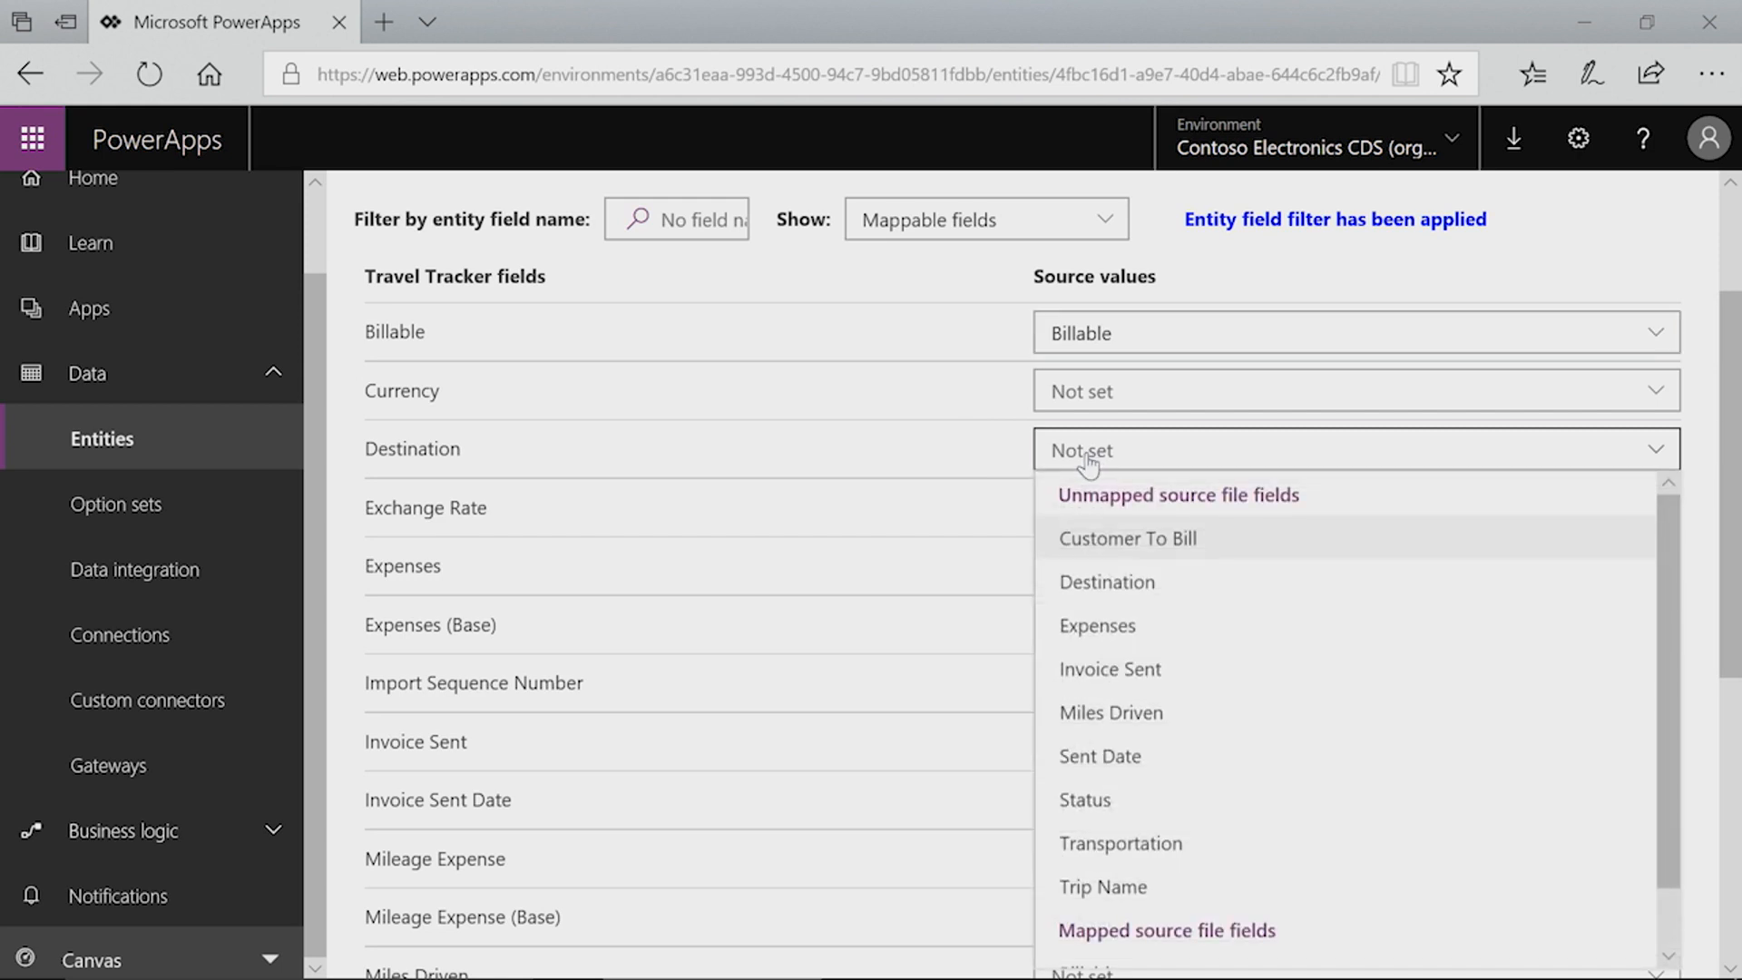
left_click(1105, 585)
scroll(999, 528, "down", 3)
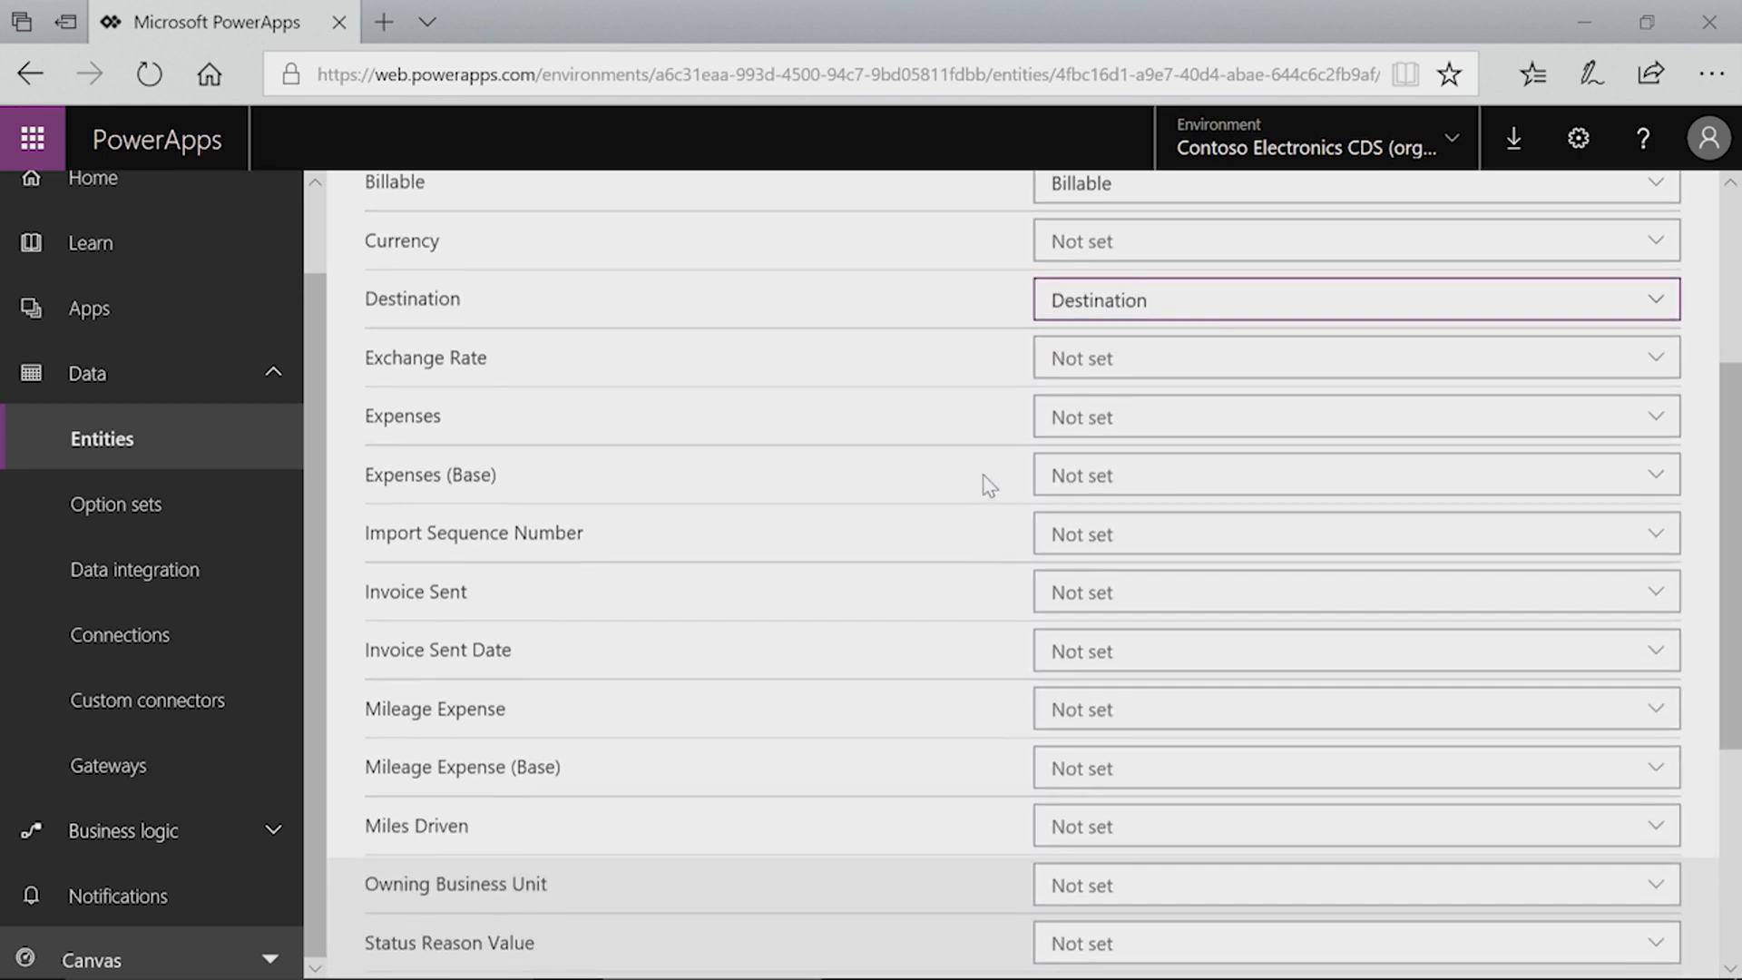
left_click(1100, 301)
left_click(1110, 439)
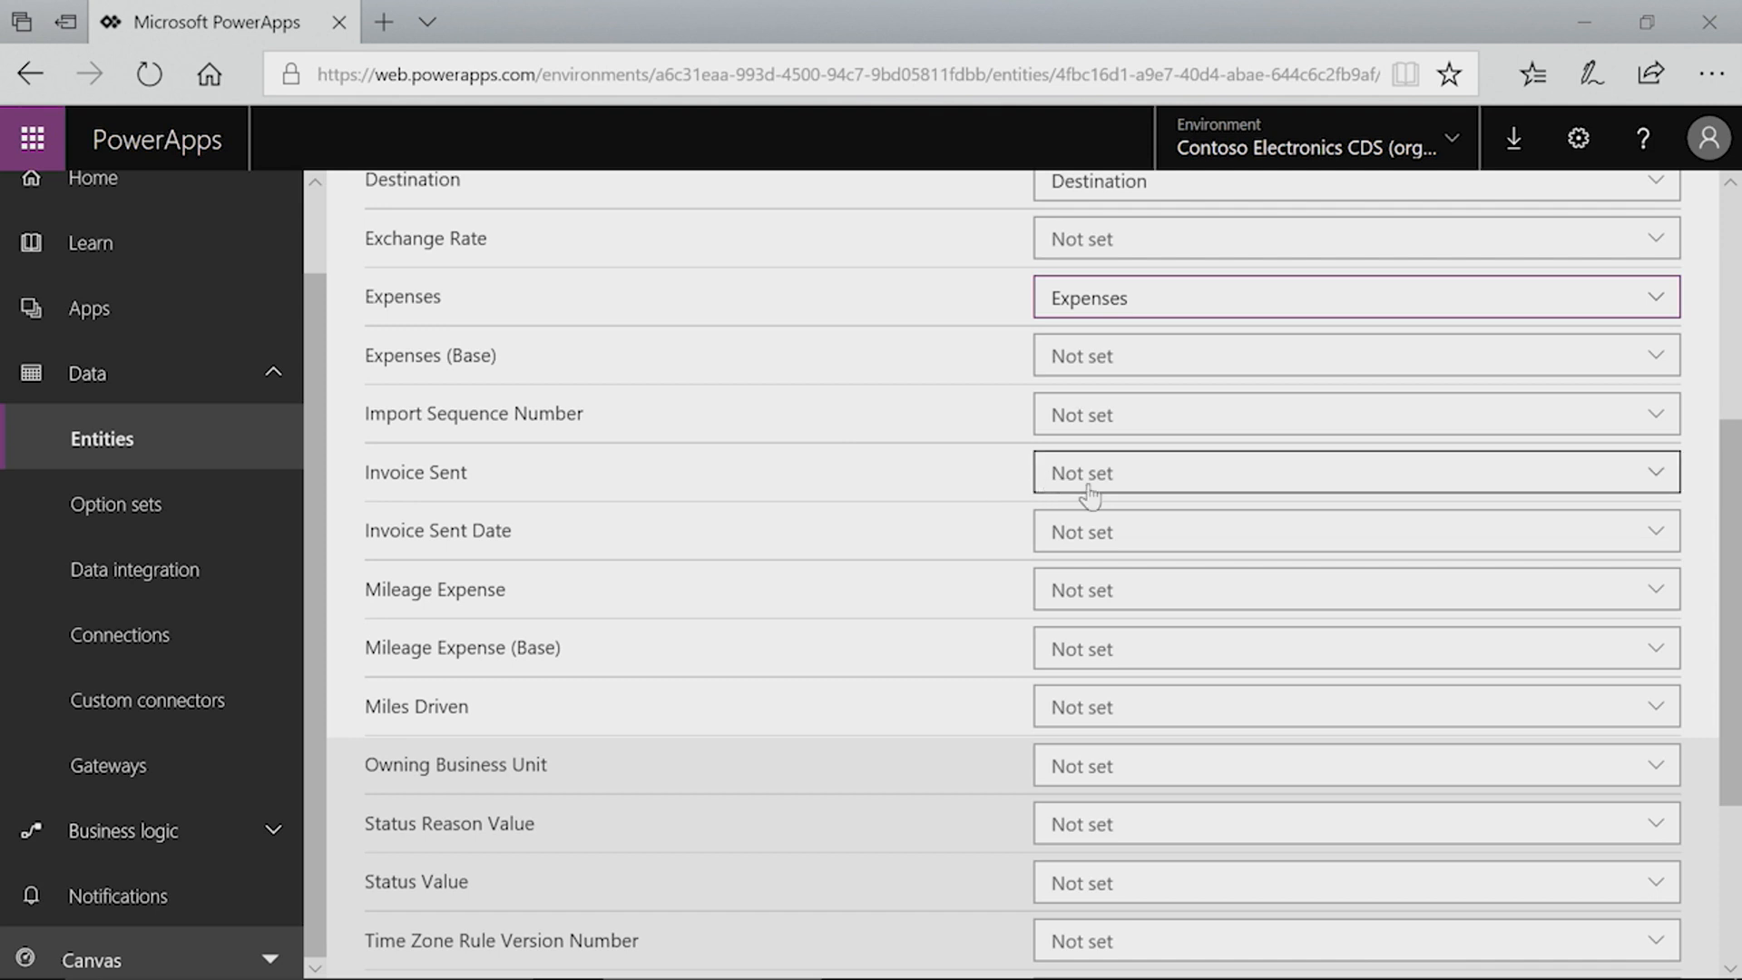
Step: Map Invoice Sent to the Invoice Sent column and Invoice Sent Date to the Sent Date column
left_click(1085, 483)
left_click(1088, 605)
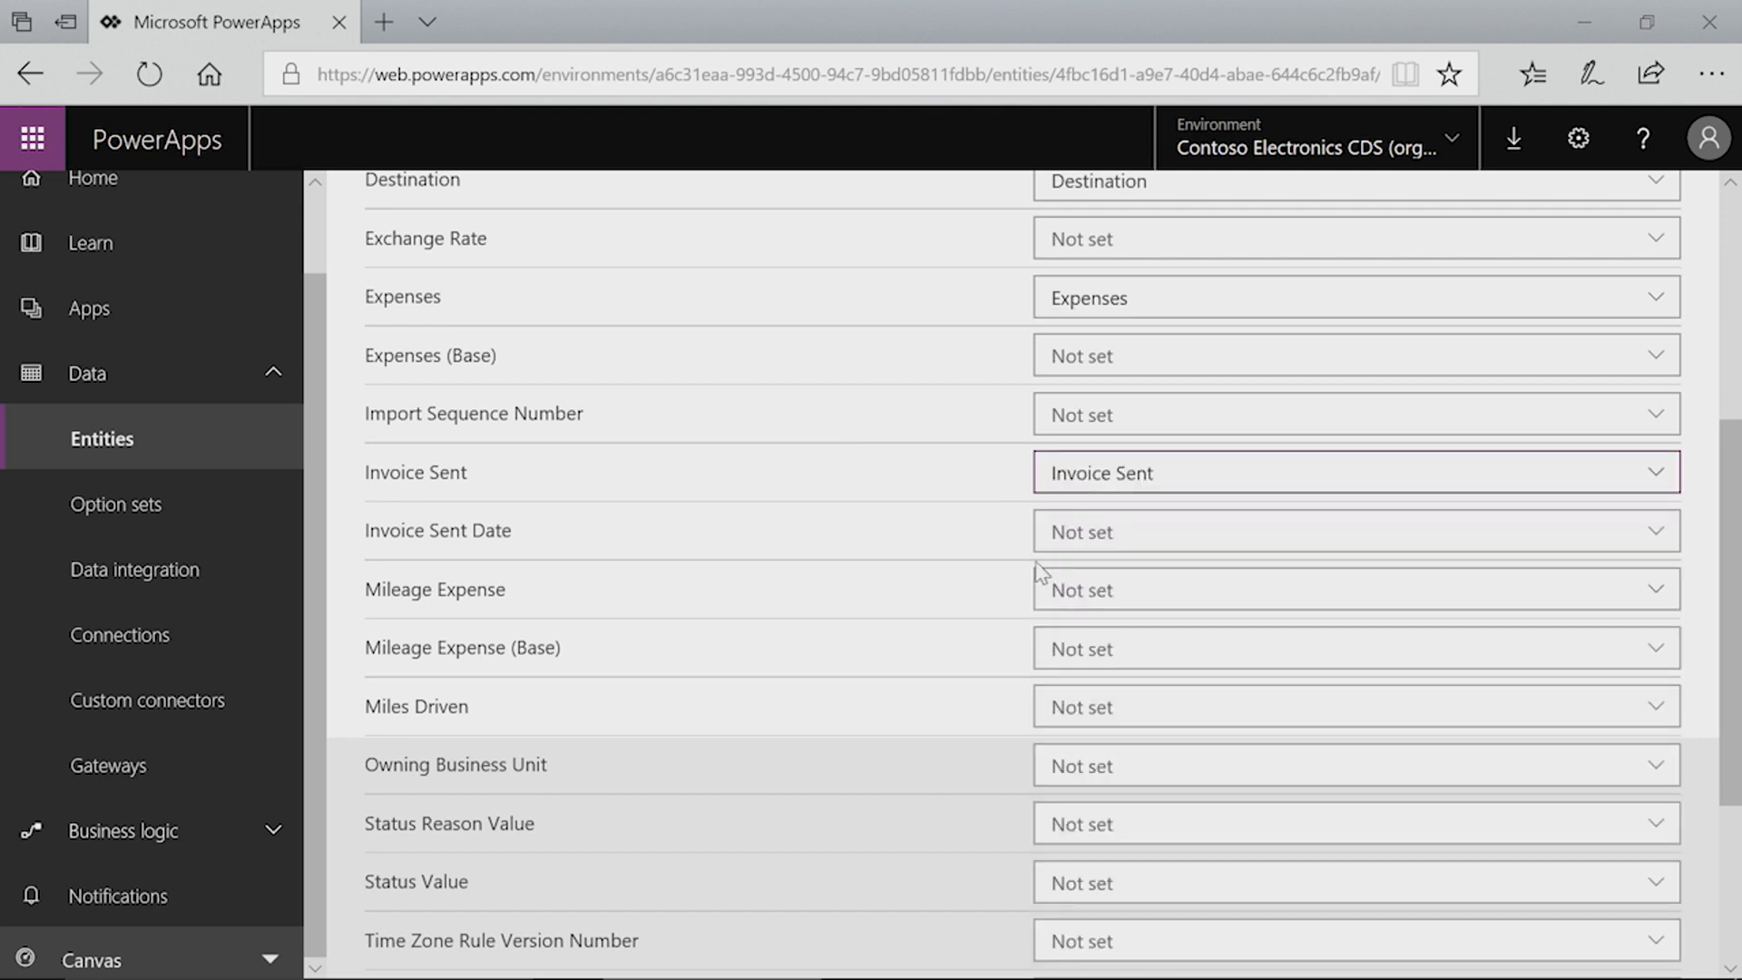
left_click(1093, 547)
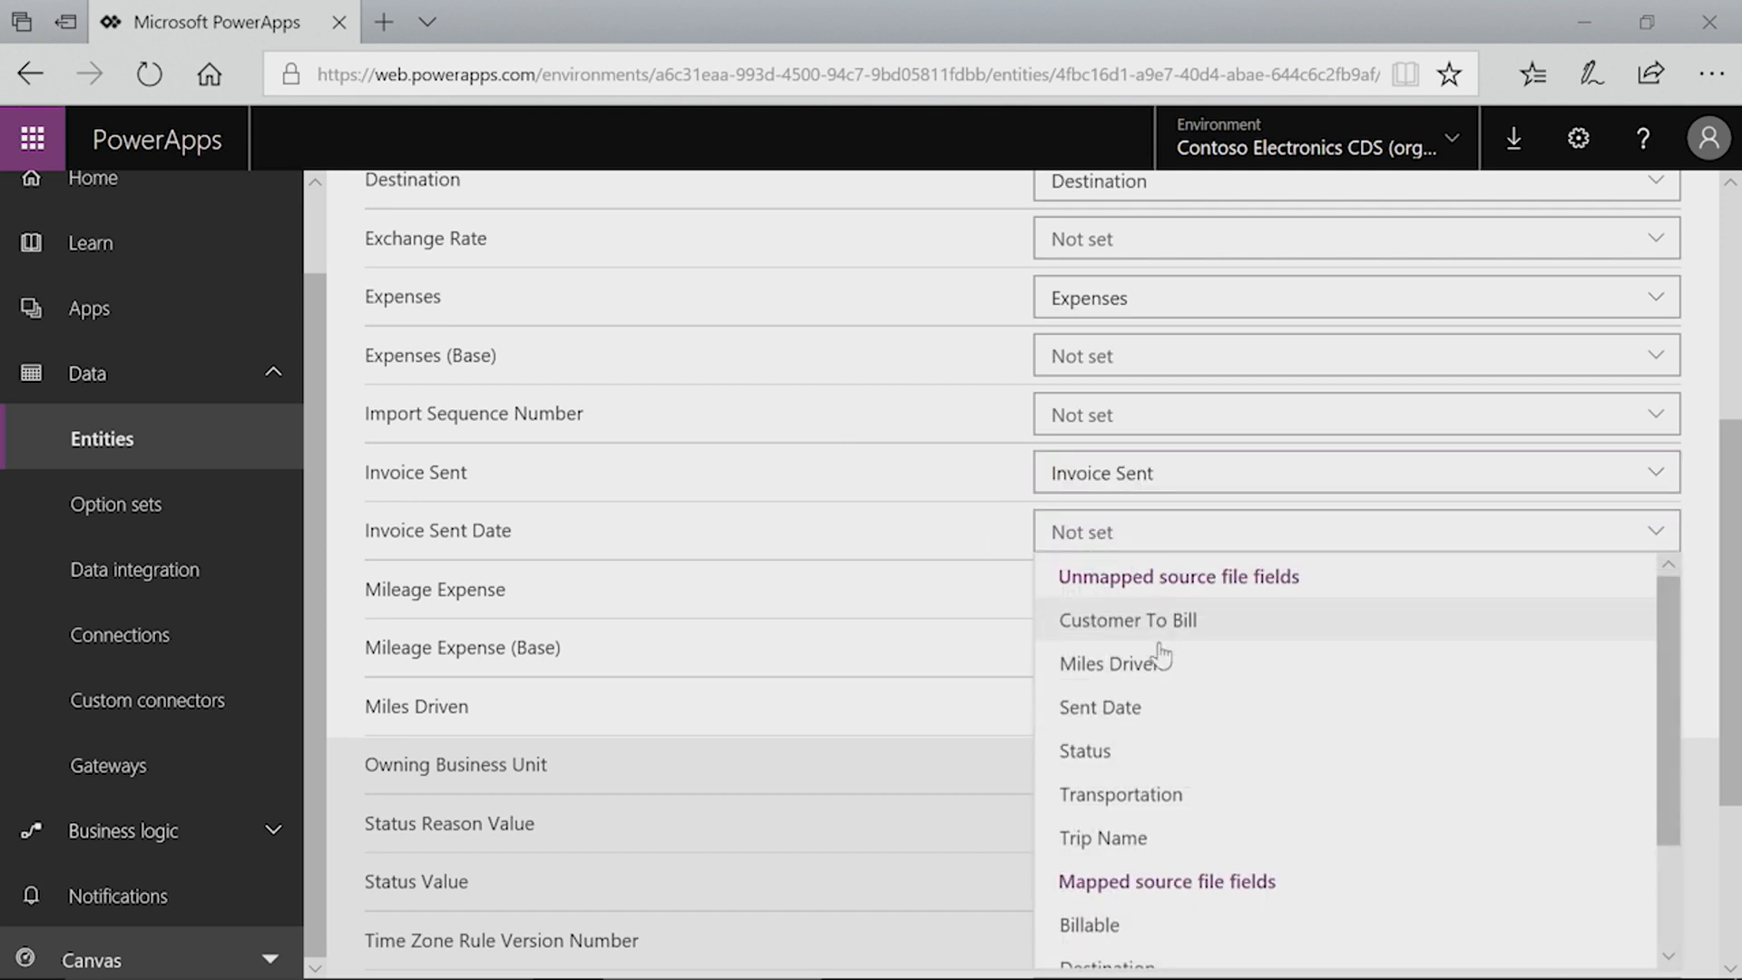
left_click(1099, 710)
scroll(957, 472, "down", 2)
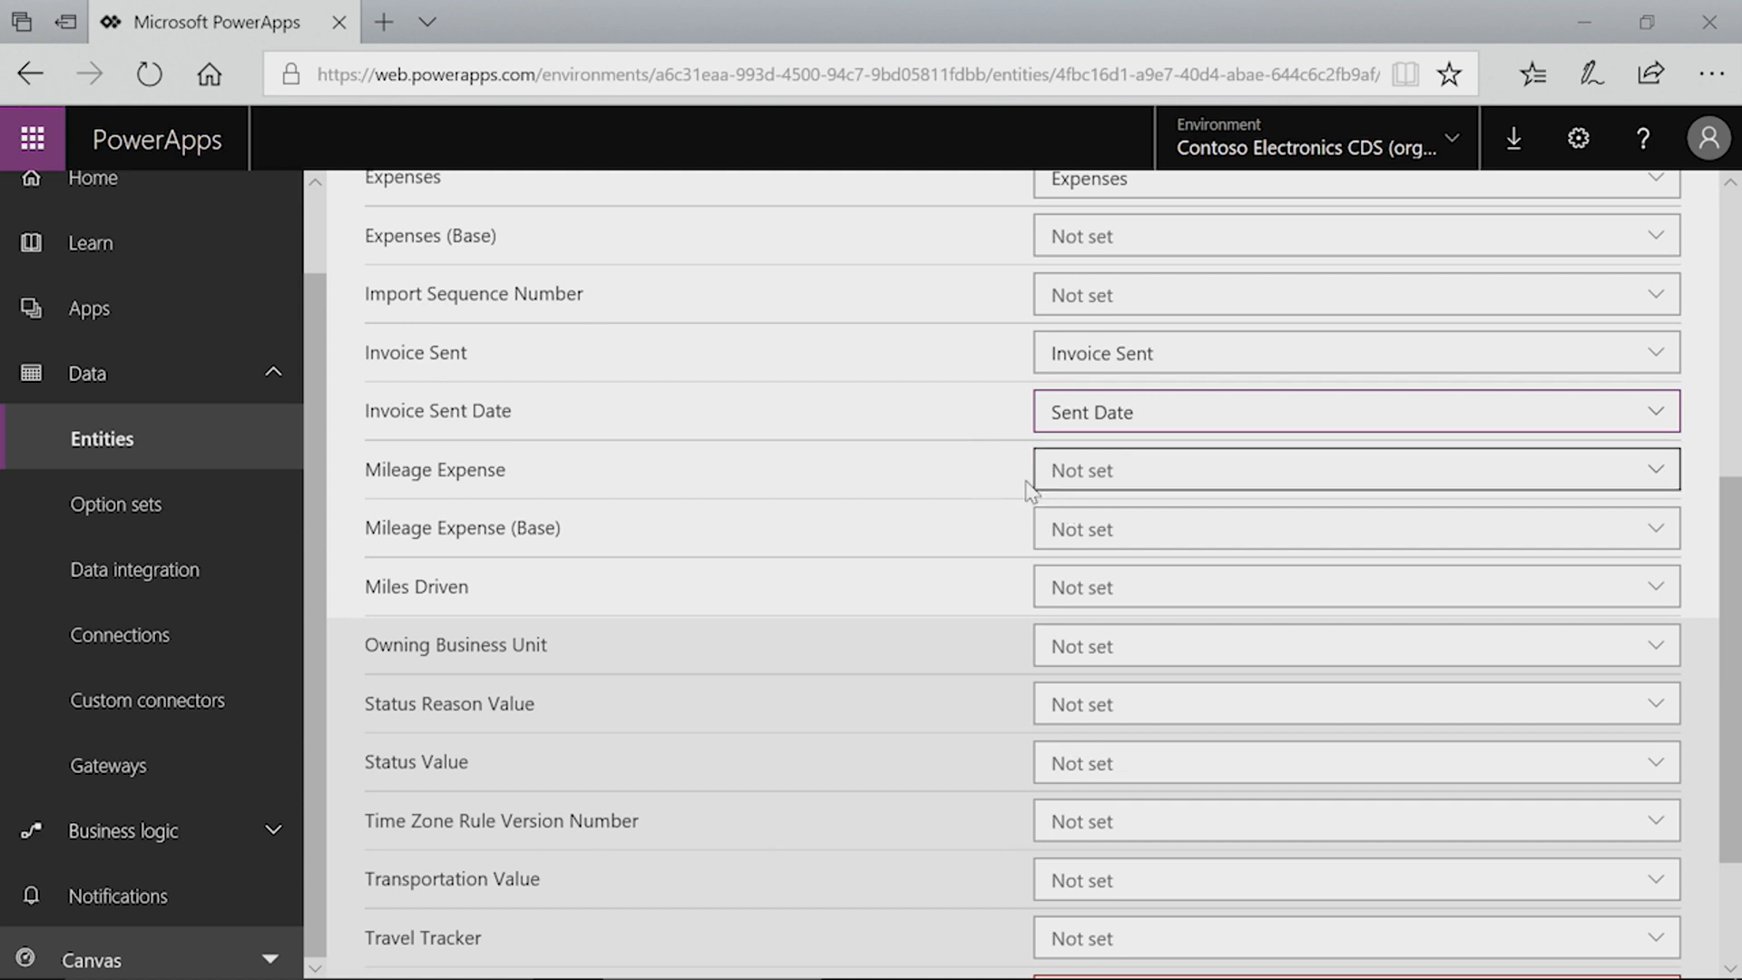
Step: Map the Miles Driven field to the Miles Driven source column
left_click(1088, 594)
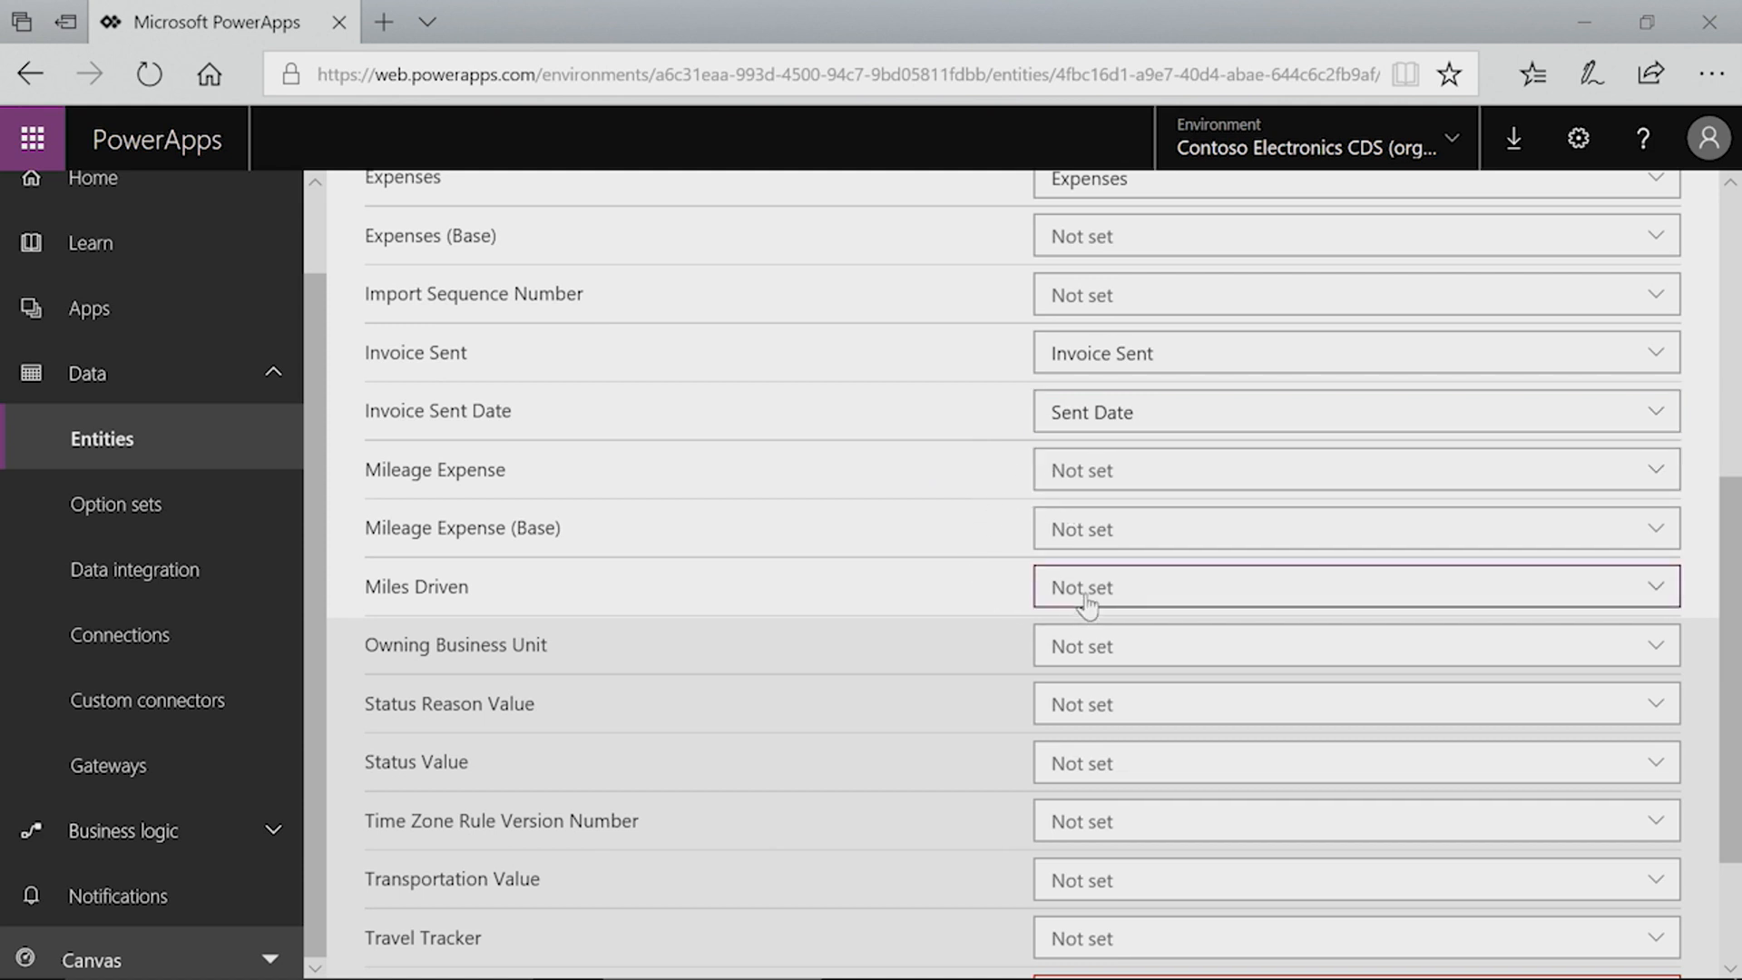
left_click(1139, 721)
scroll(965, 462, "down", 3)
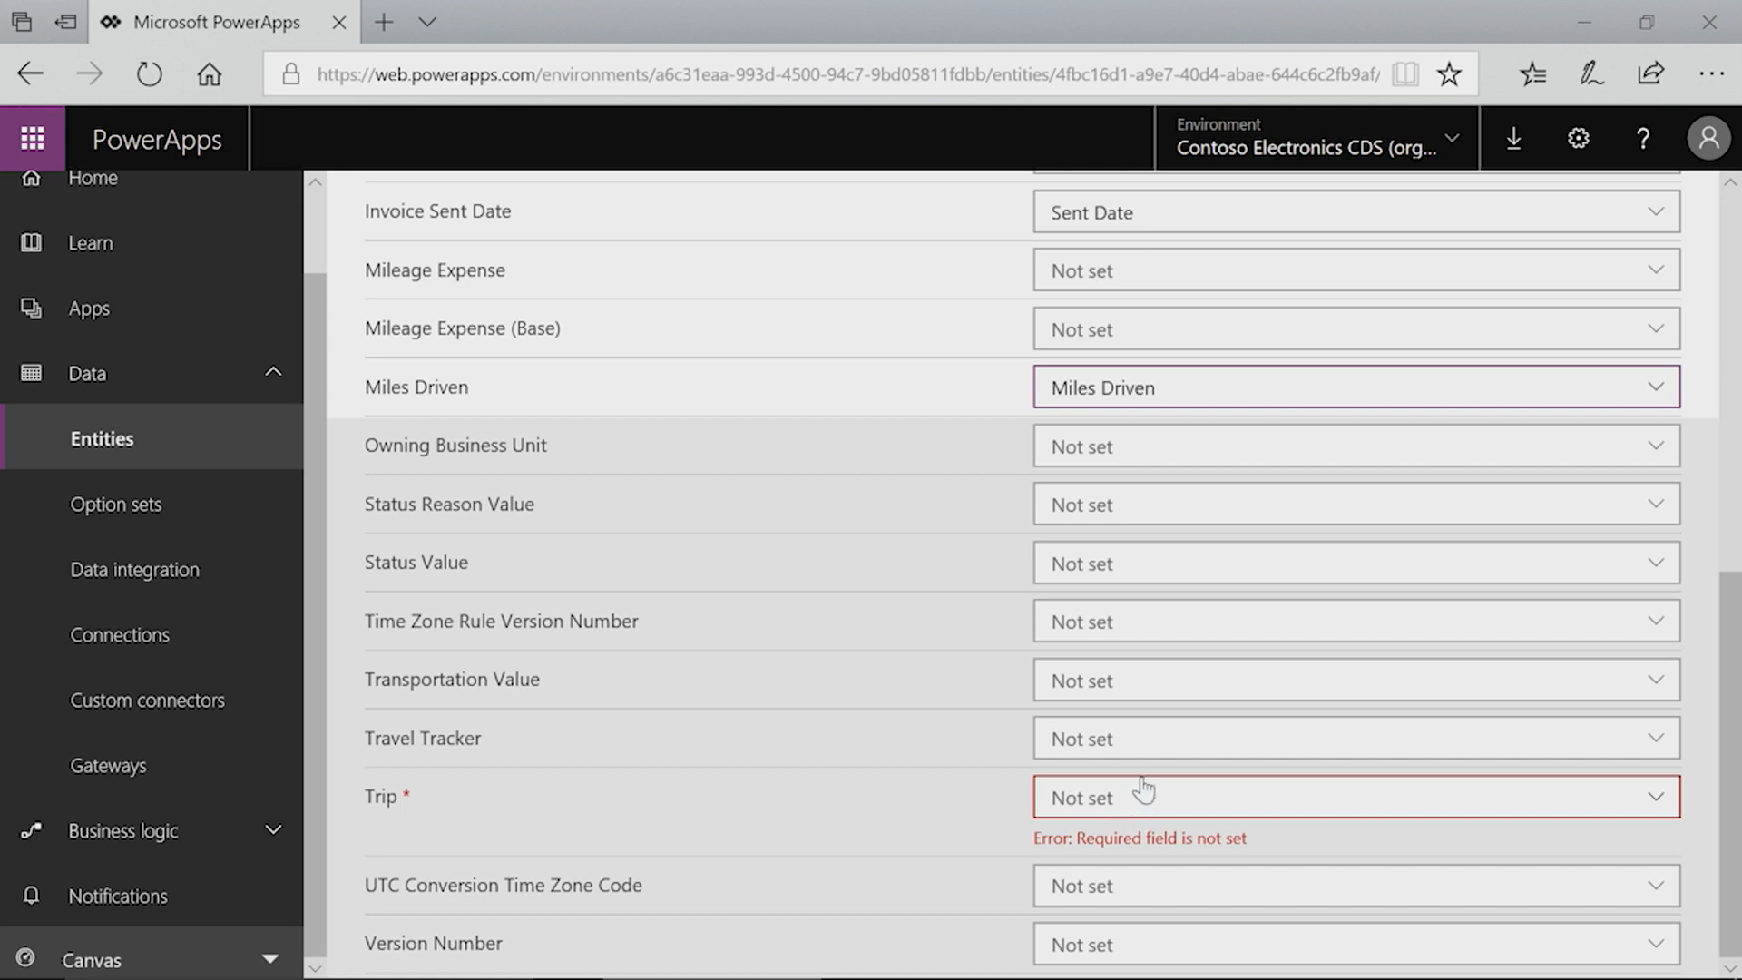
Step: Map the required Trip field to the Trip Name source column
left_click(1137, 811)
scroll(1388, 830, "down", 1)
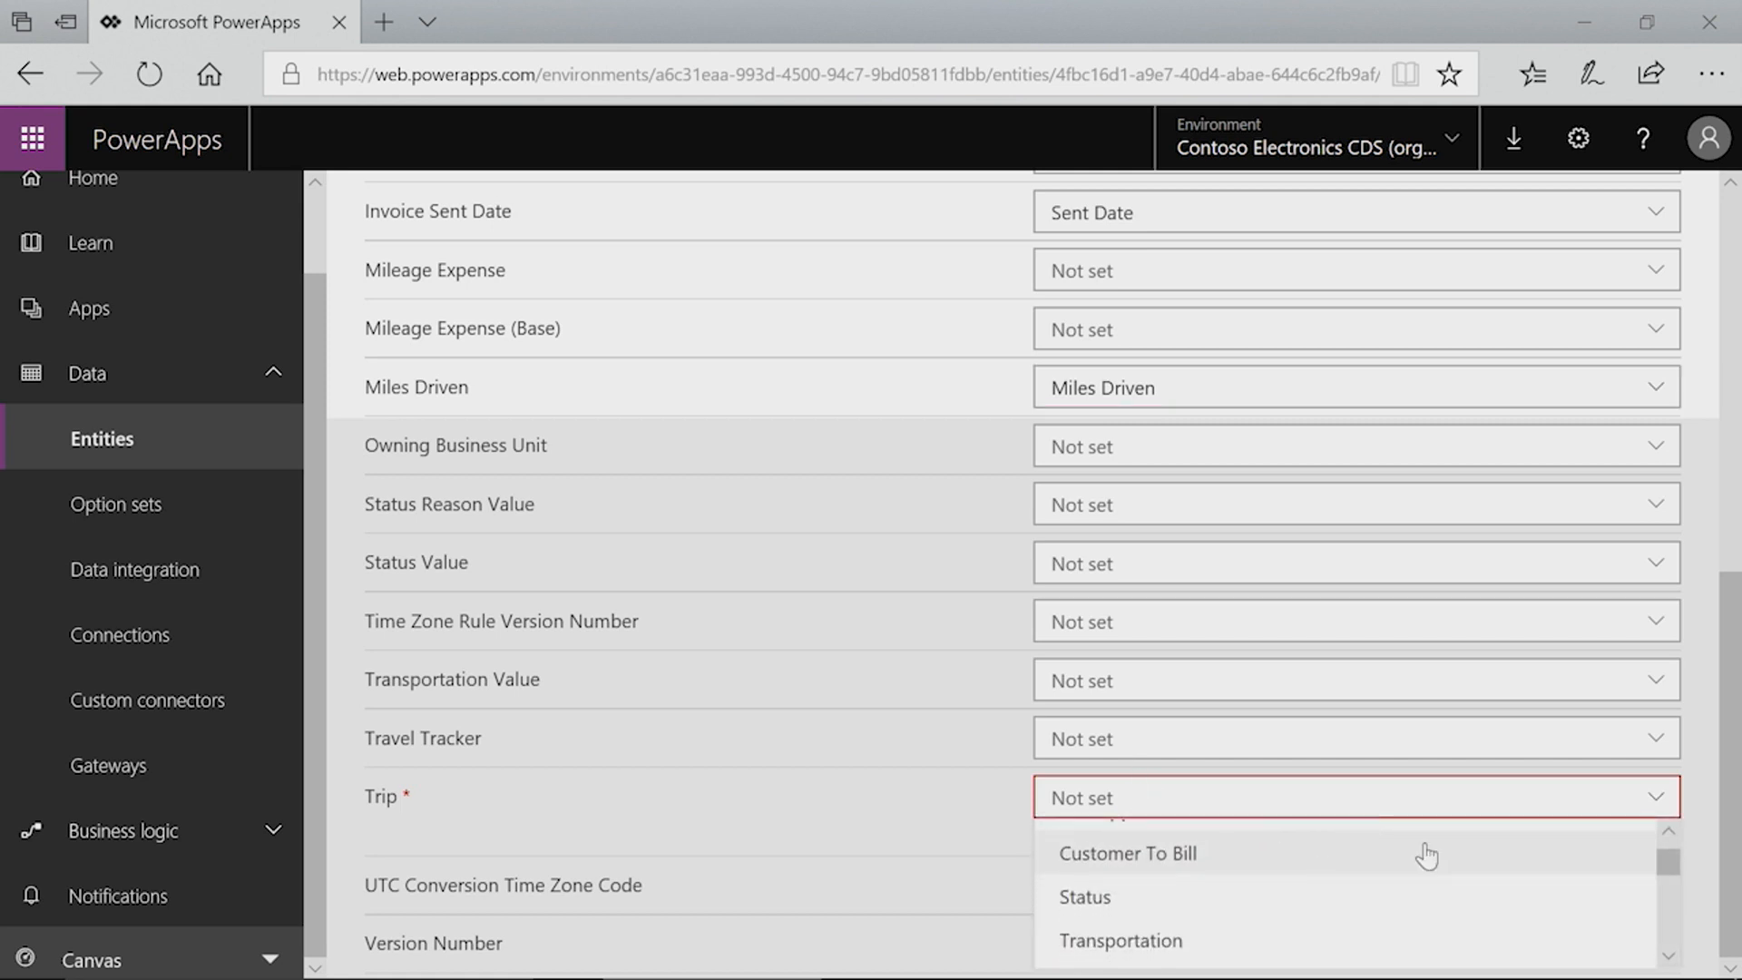
scroll(1563, 902, "up", 1)
scroll(1424, 879, "down", 3)
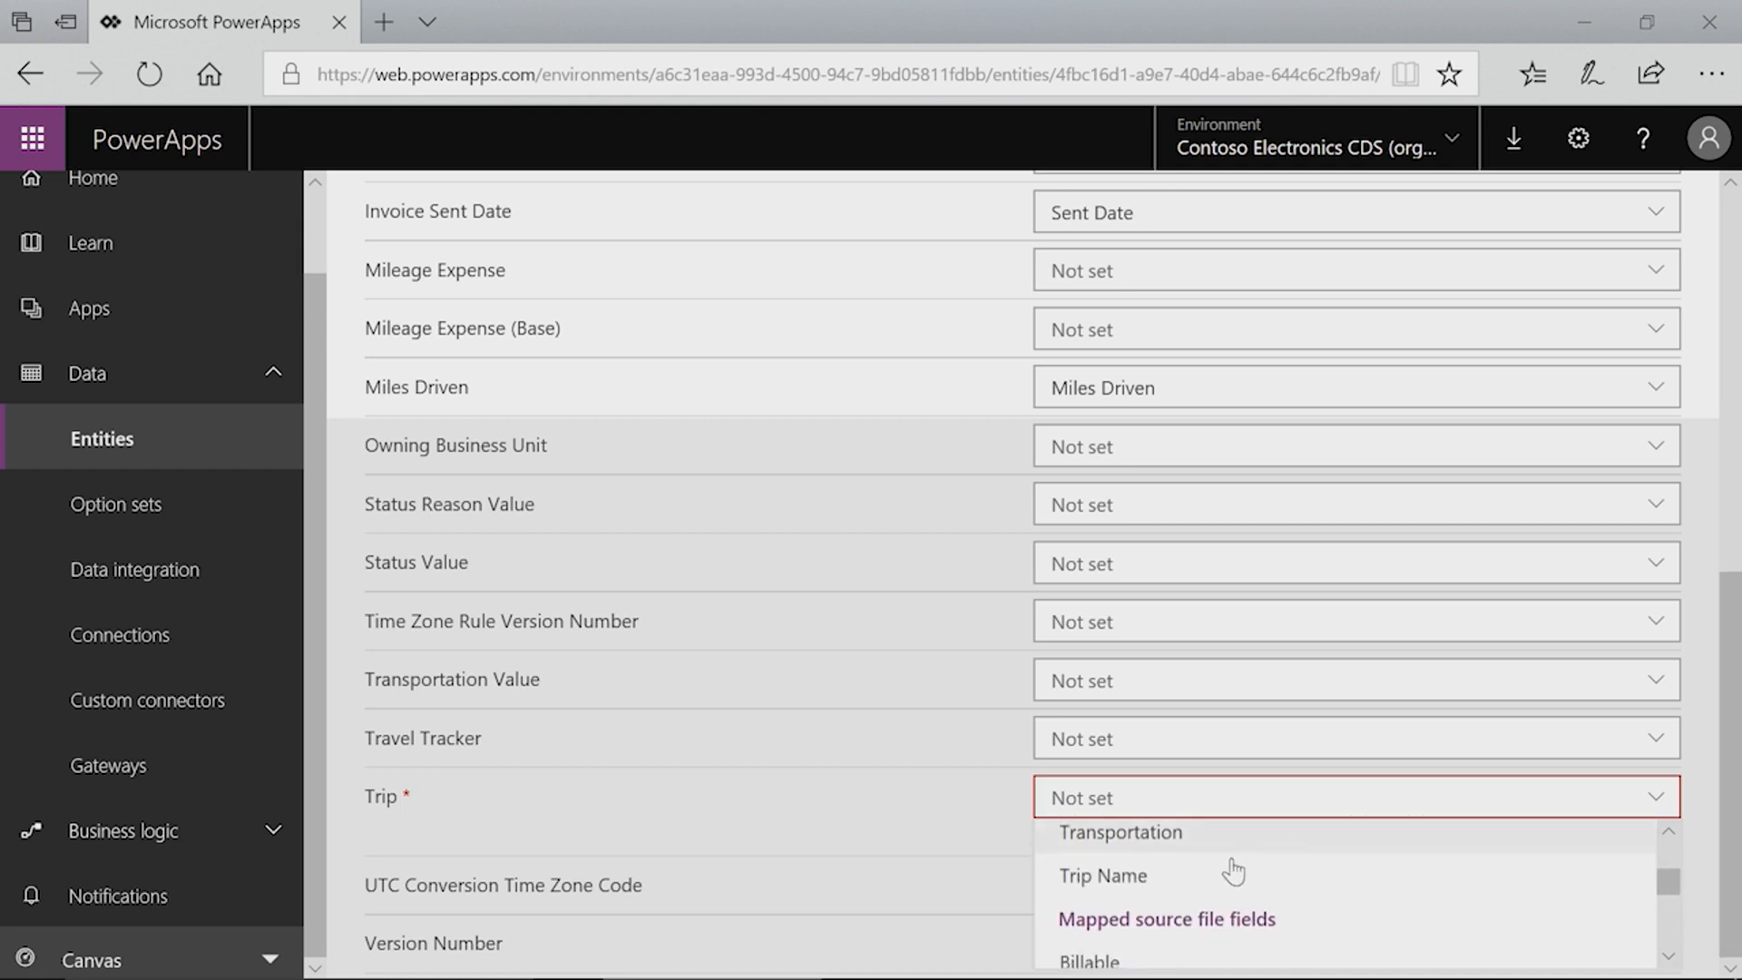
left_click(1134, 876)
Step: Review the completed mappings and import the spreadsheet data into the Travel Tracker entity
scroll(989, 726, "up", 8)
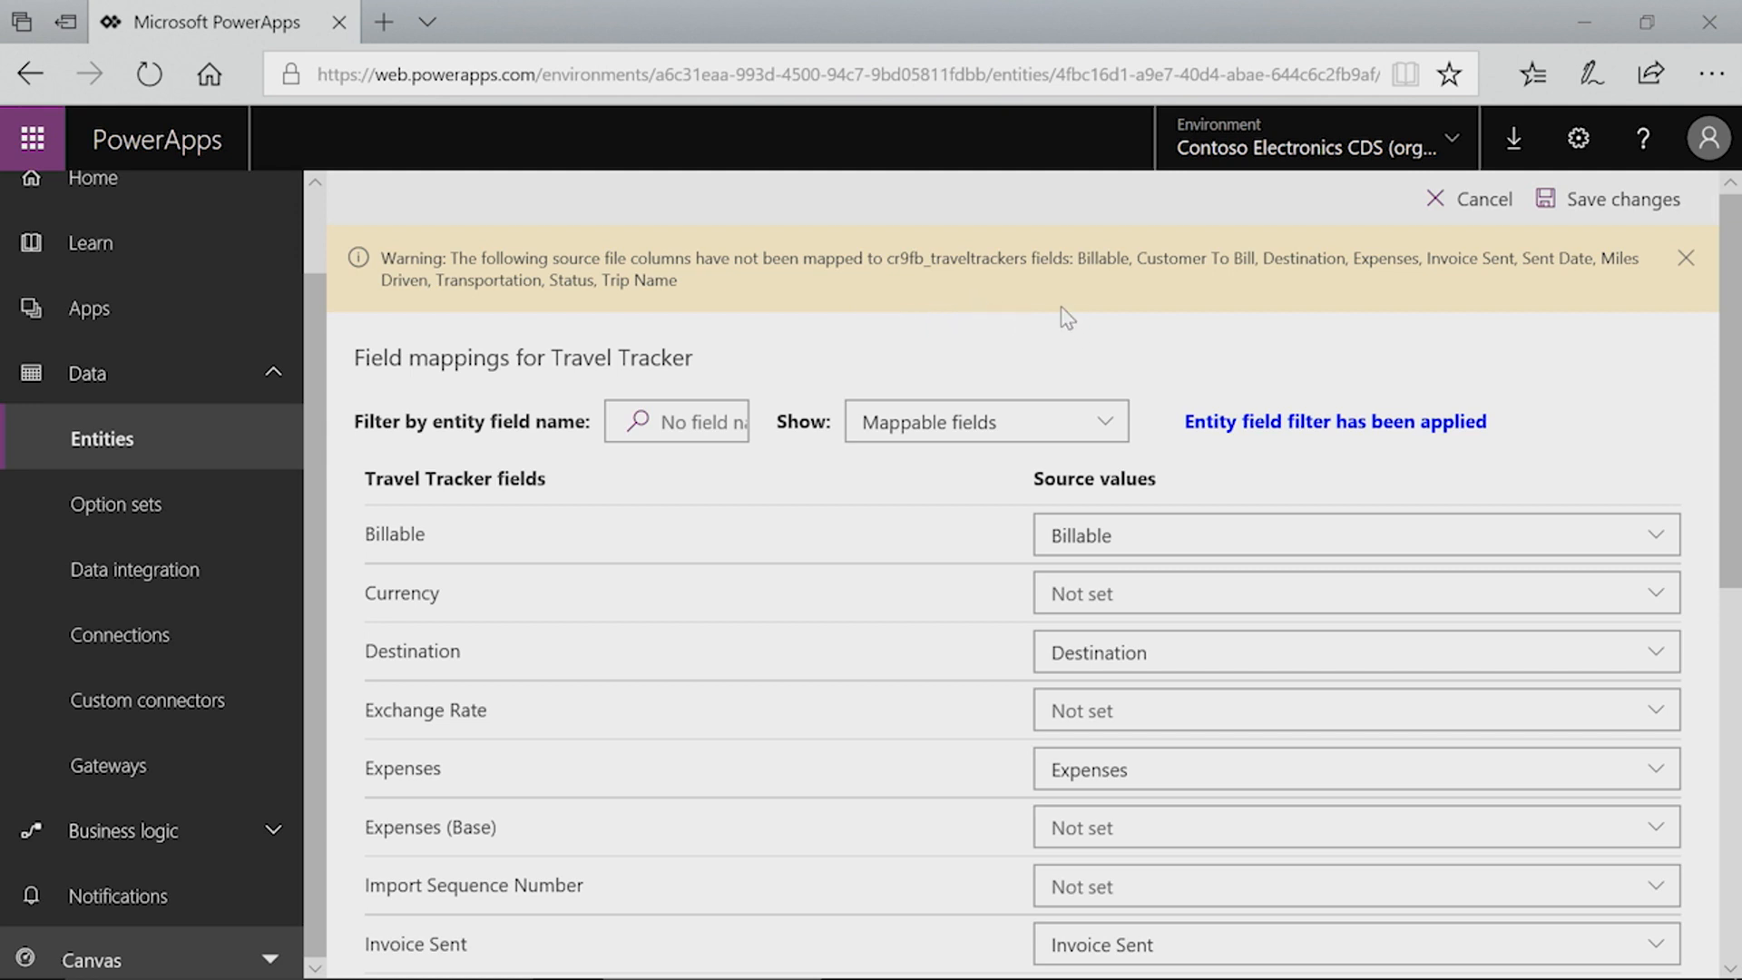
scroll(1079, 335, "down", 3)
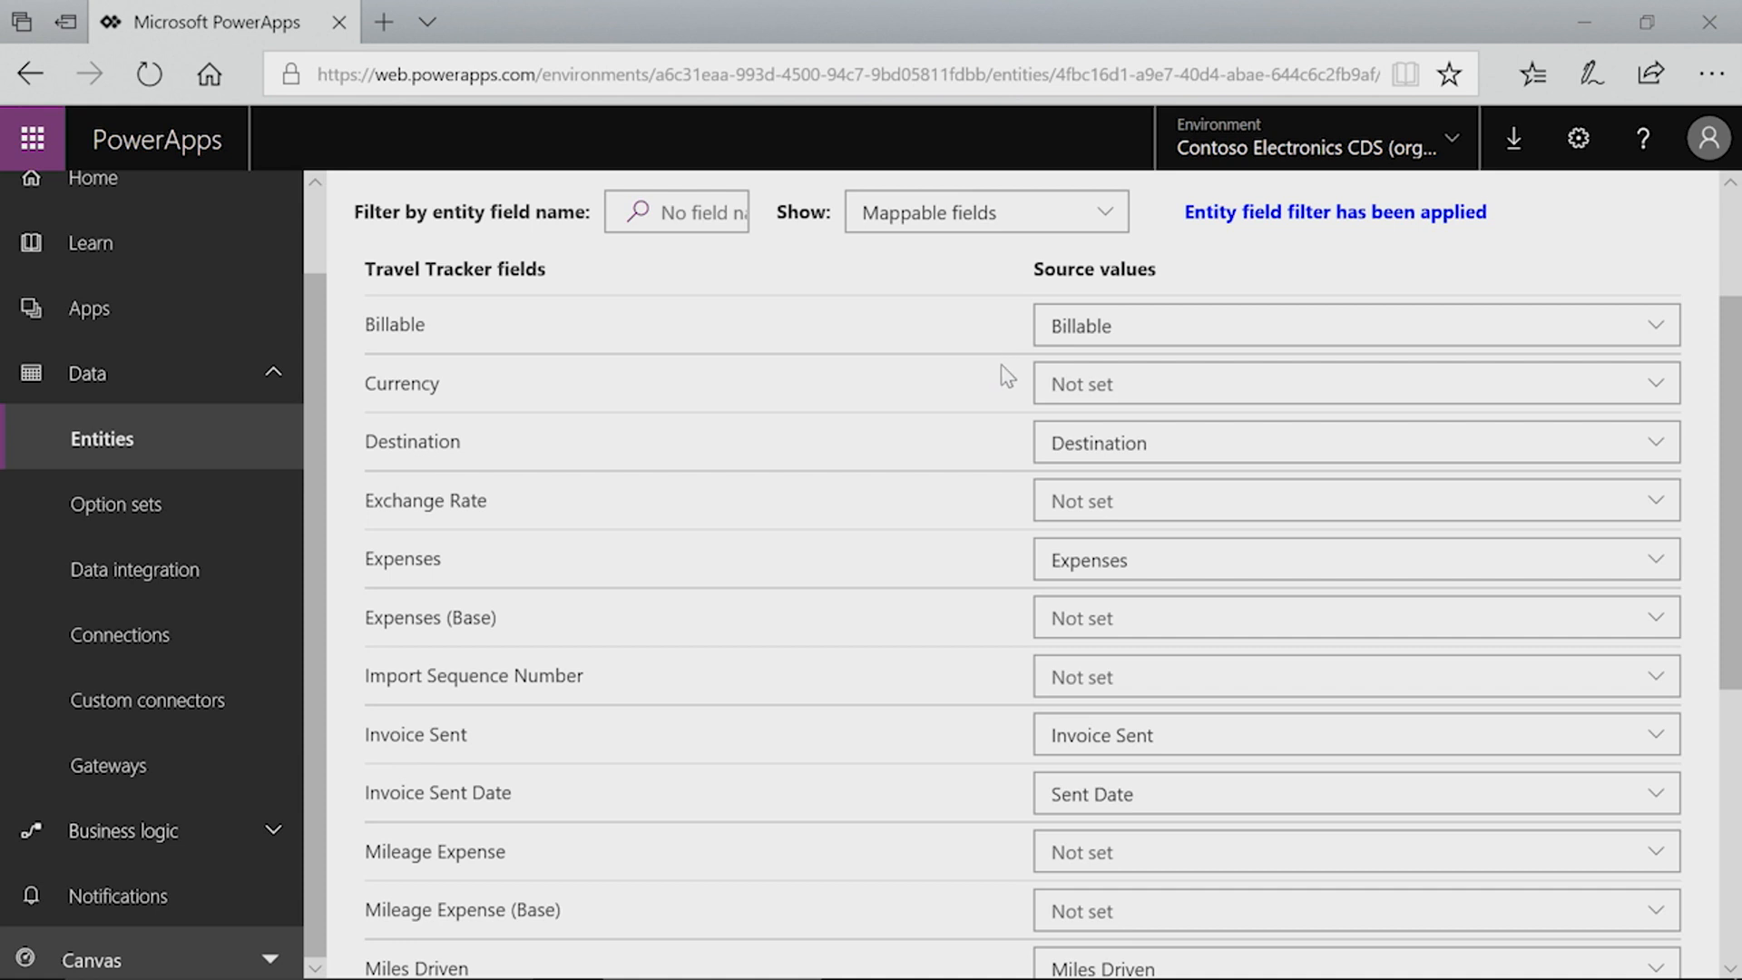
scroll(1007, 375, "up", 3)
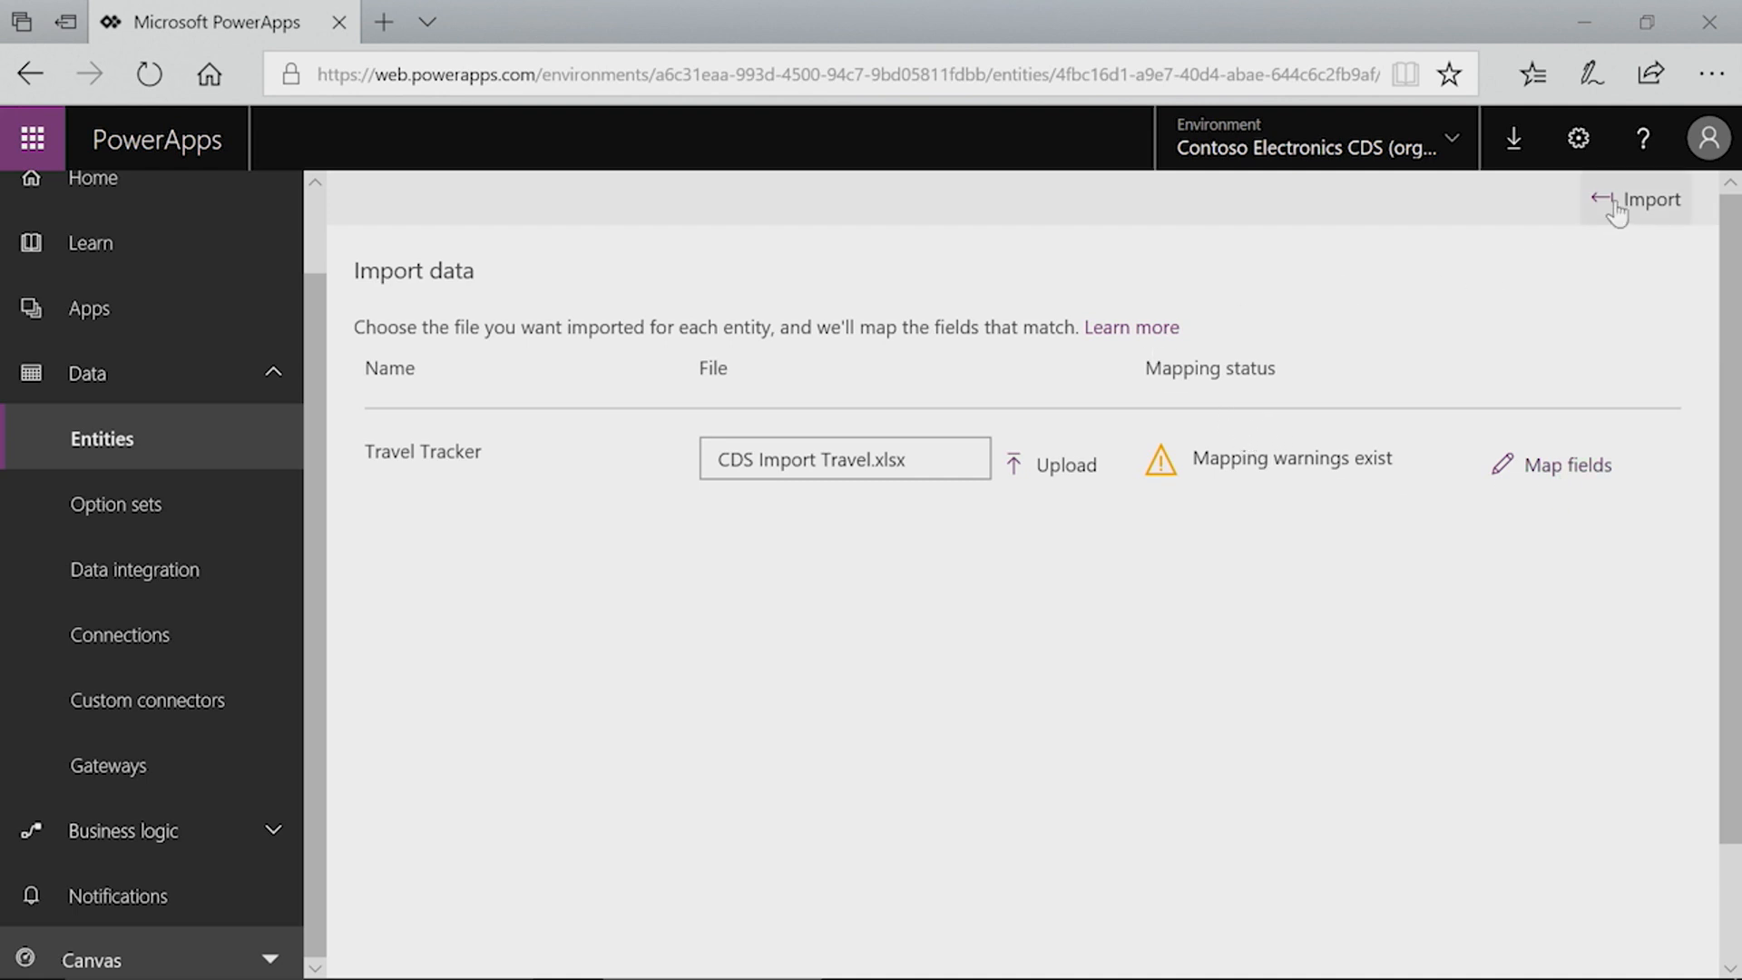
left_click(1653, 218)
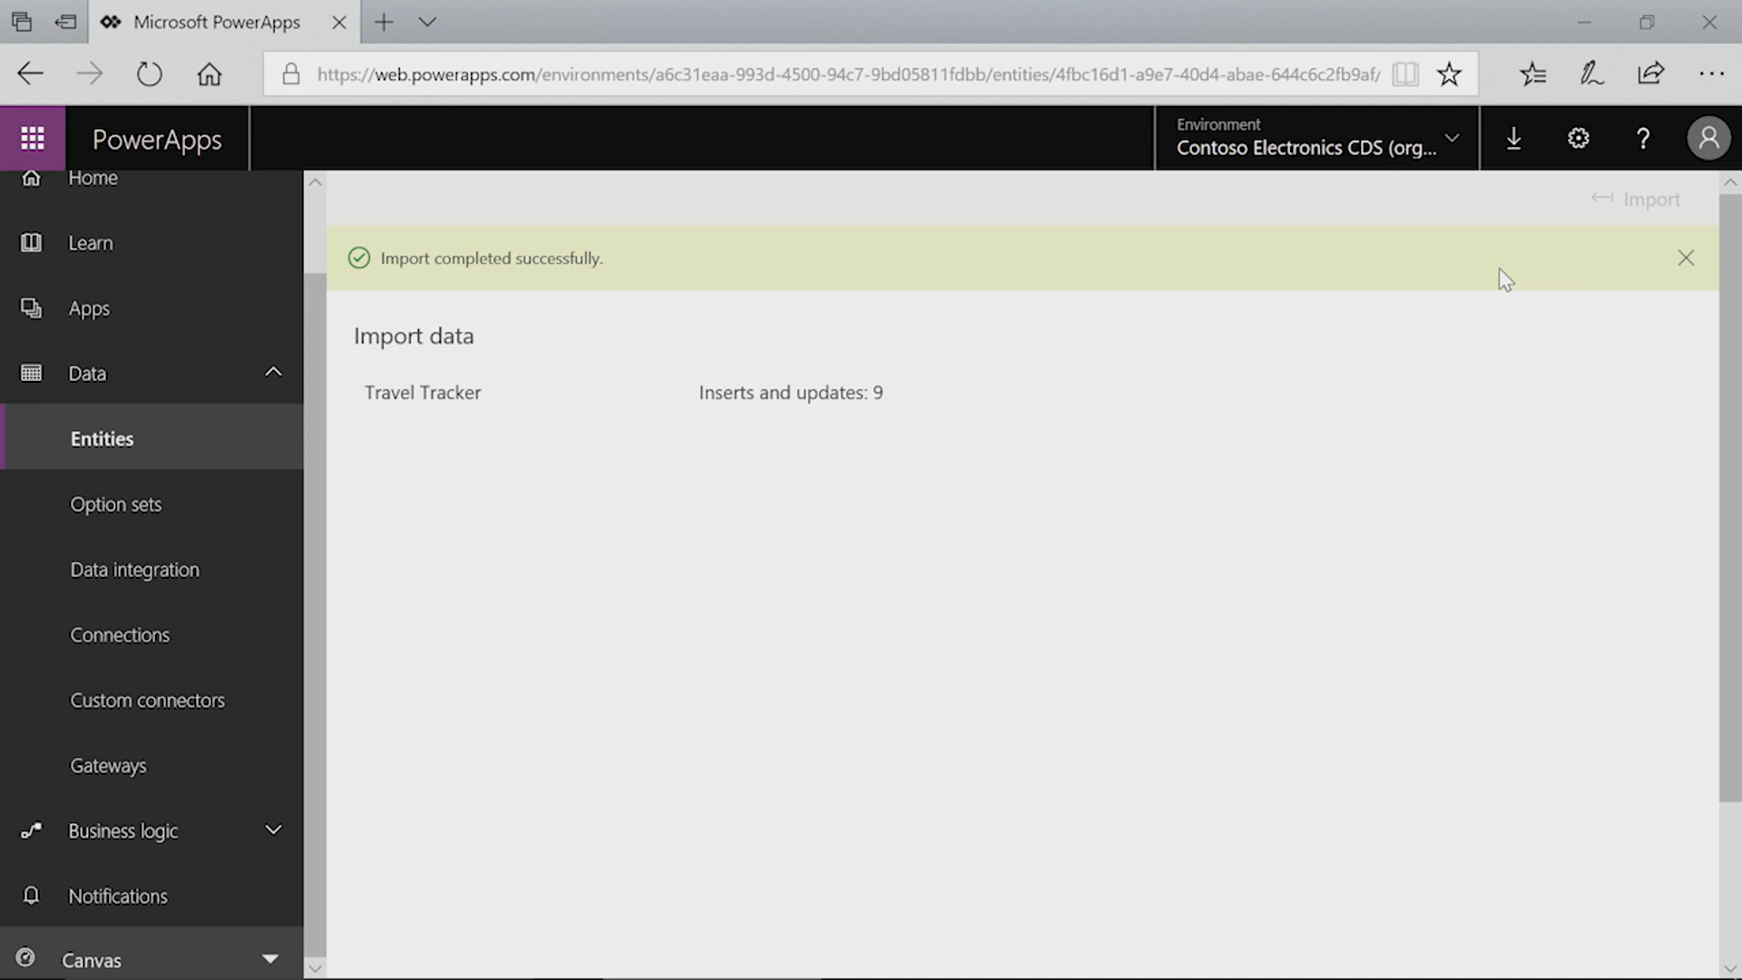
Step: Open the Travel Tracker entity's Data view to review the imported records, then return to the entity list
left_click(1685, 259)
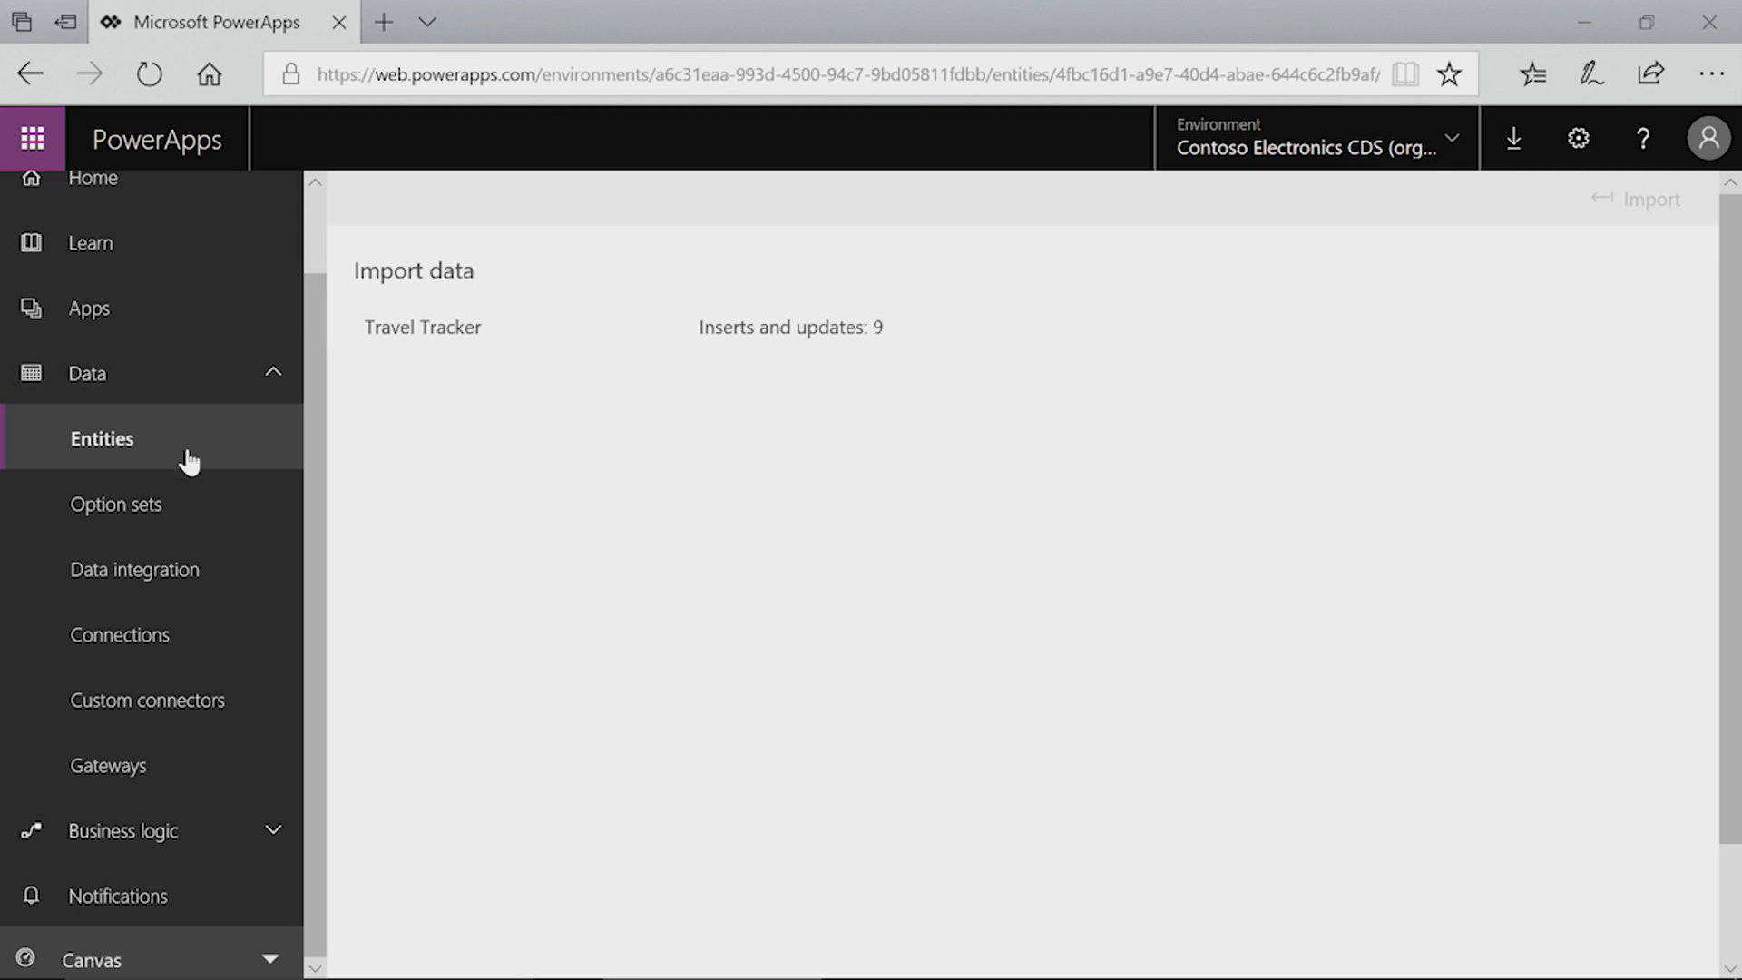
left_click(100, 452)
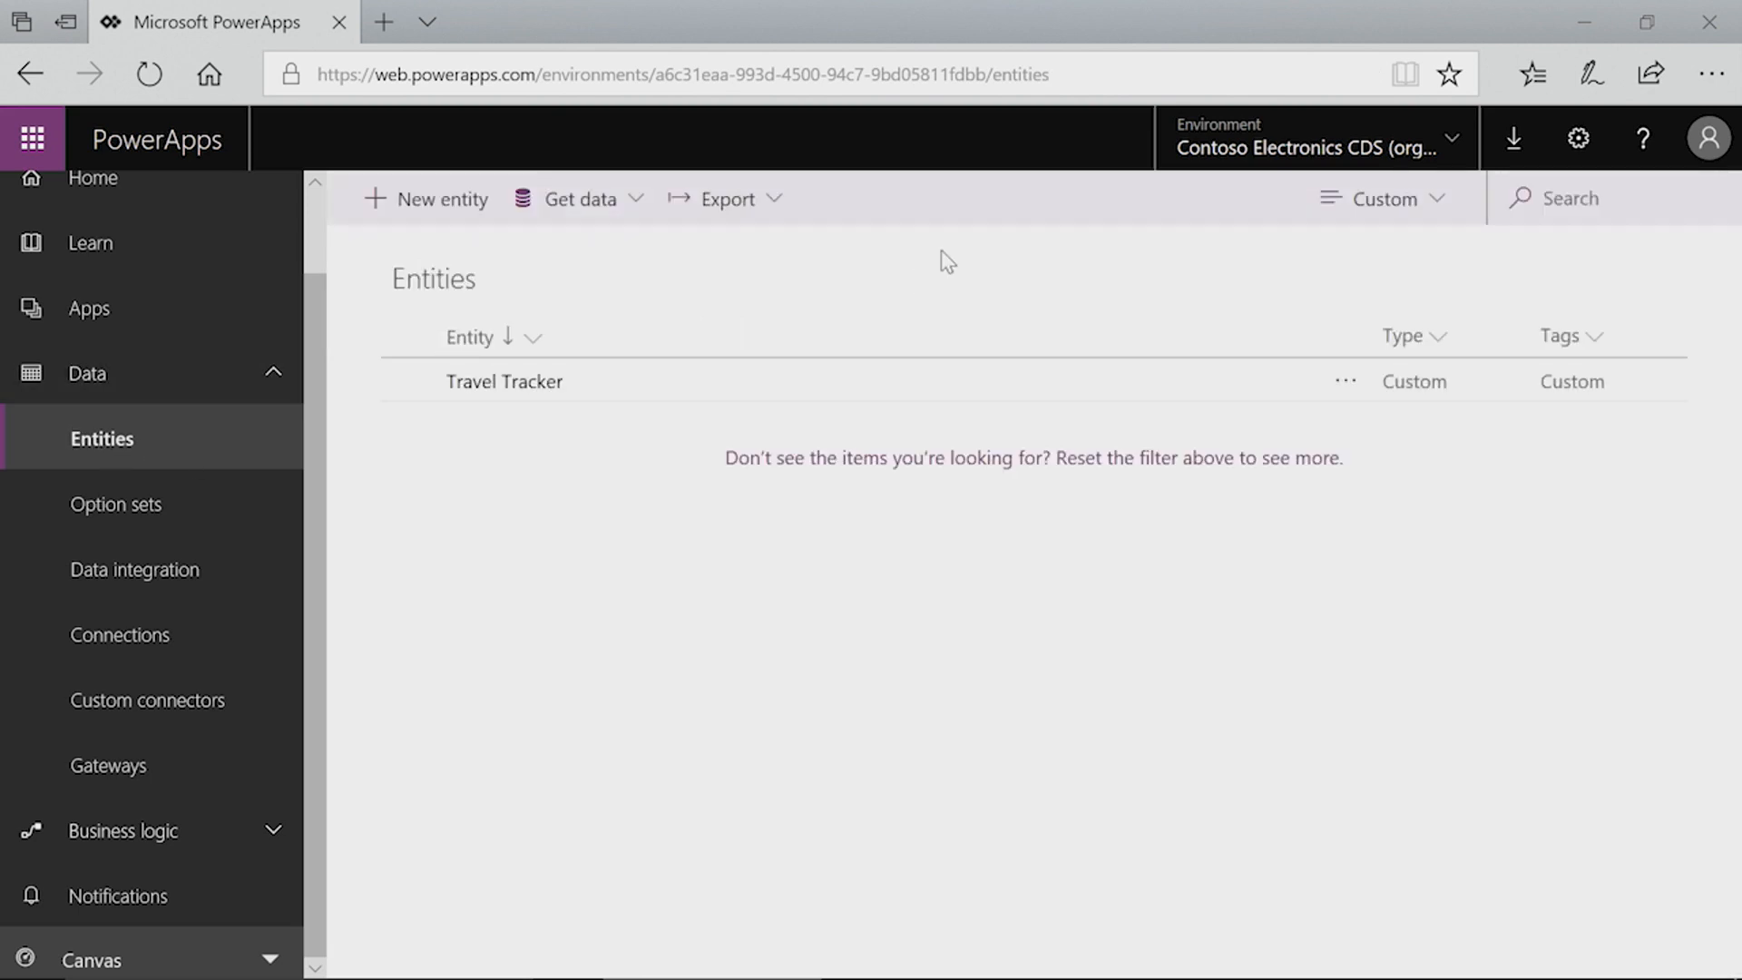
left_click(526, 392)
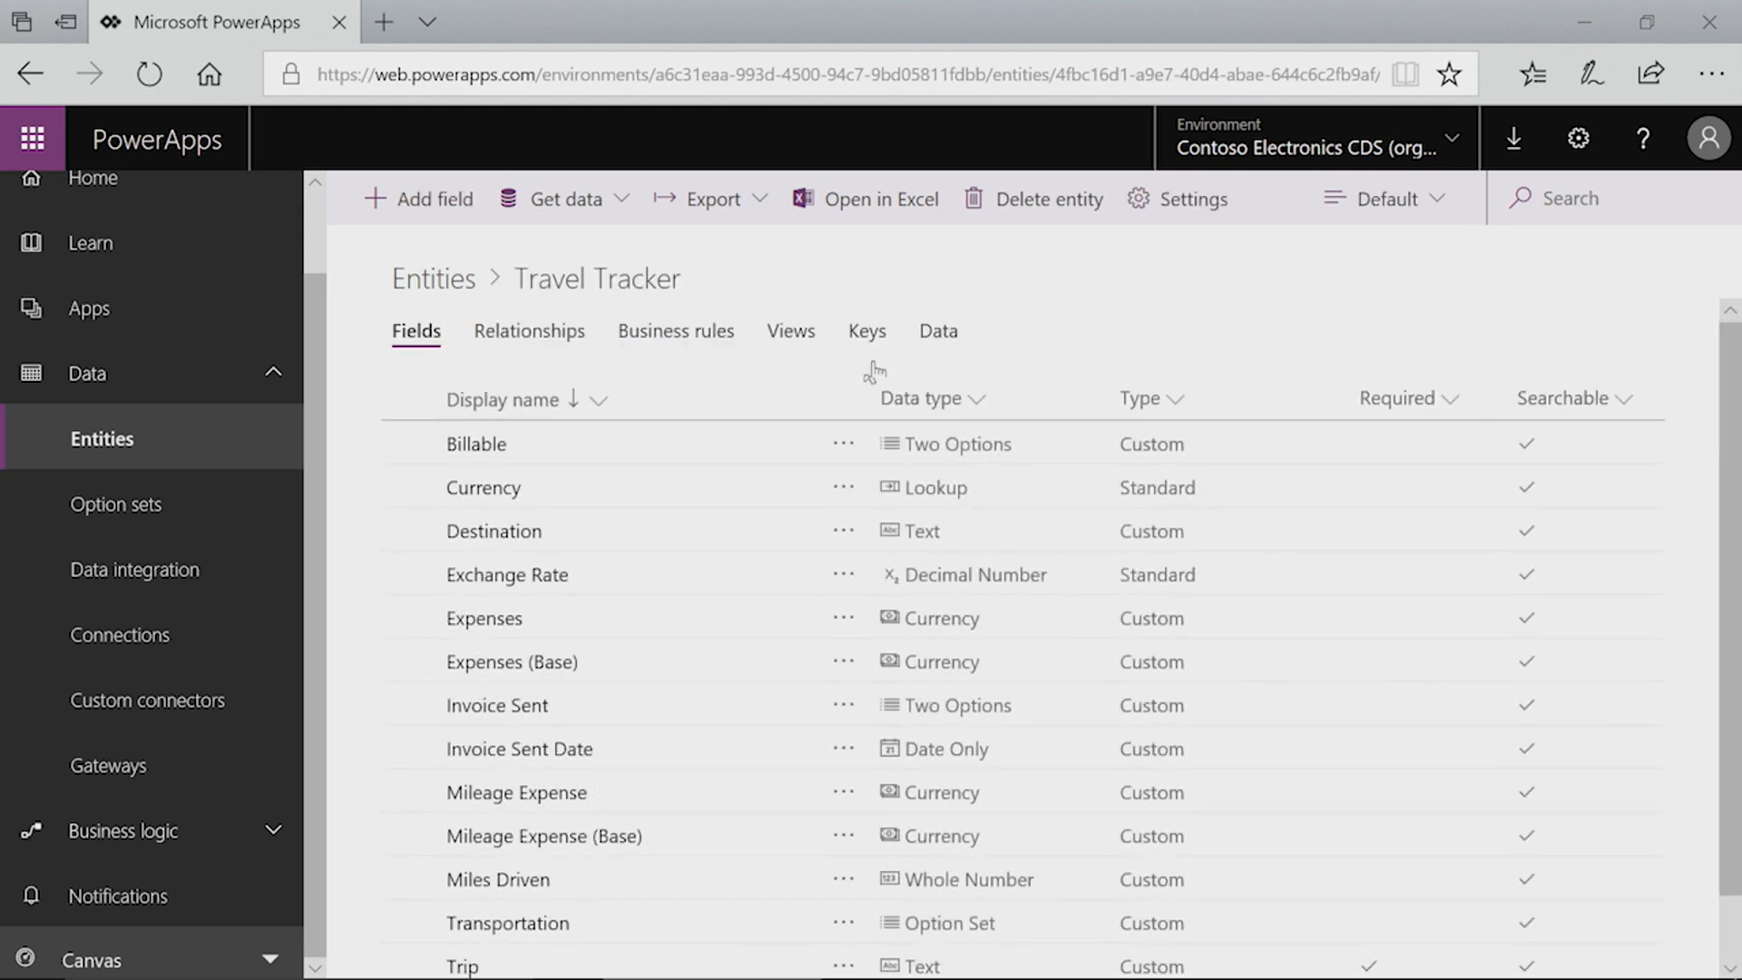
left_click(944, 337)
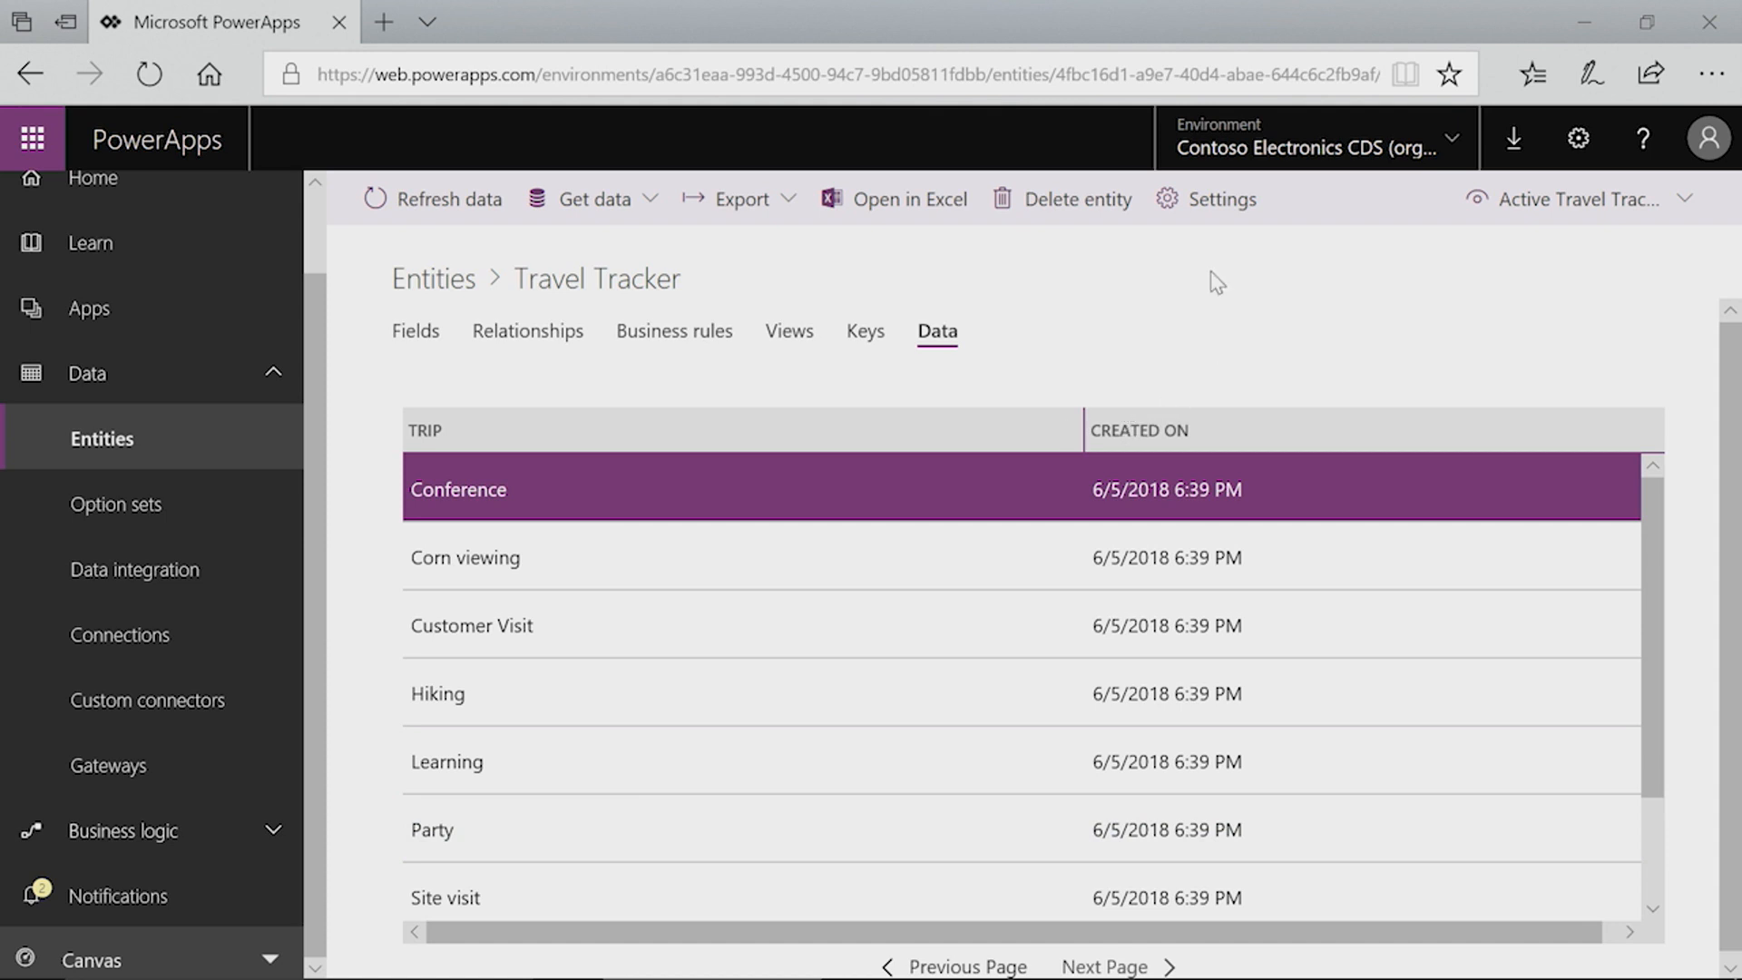
left_click(451, 283)
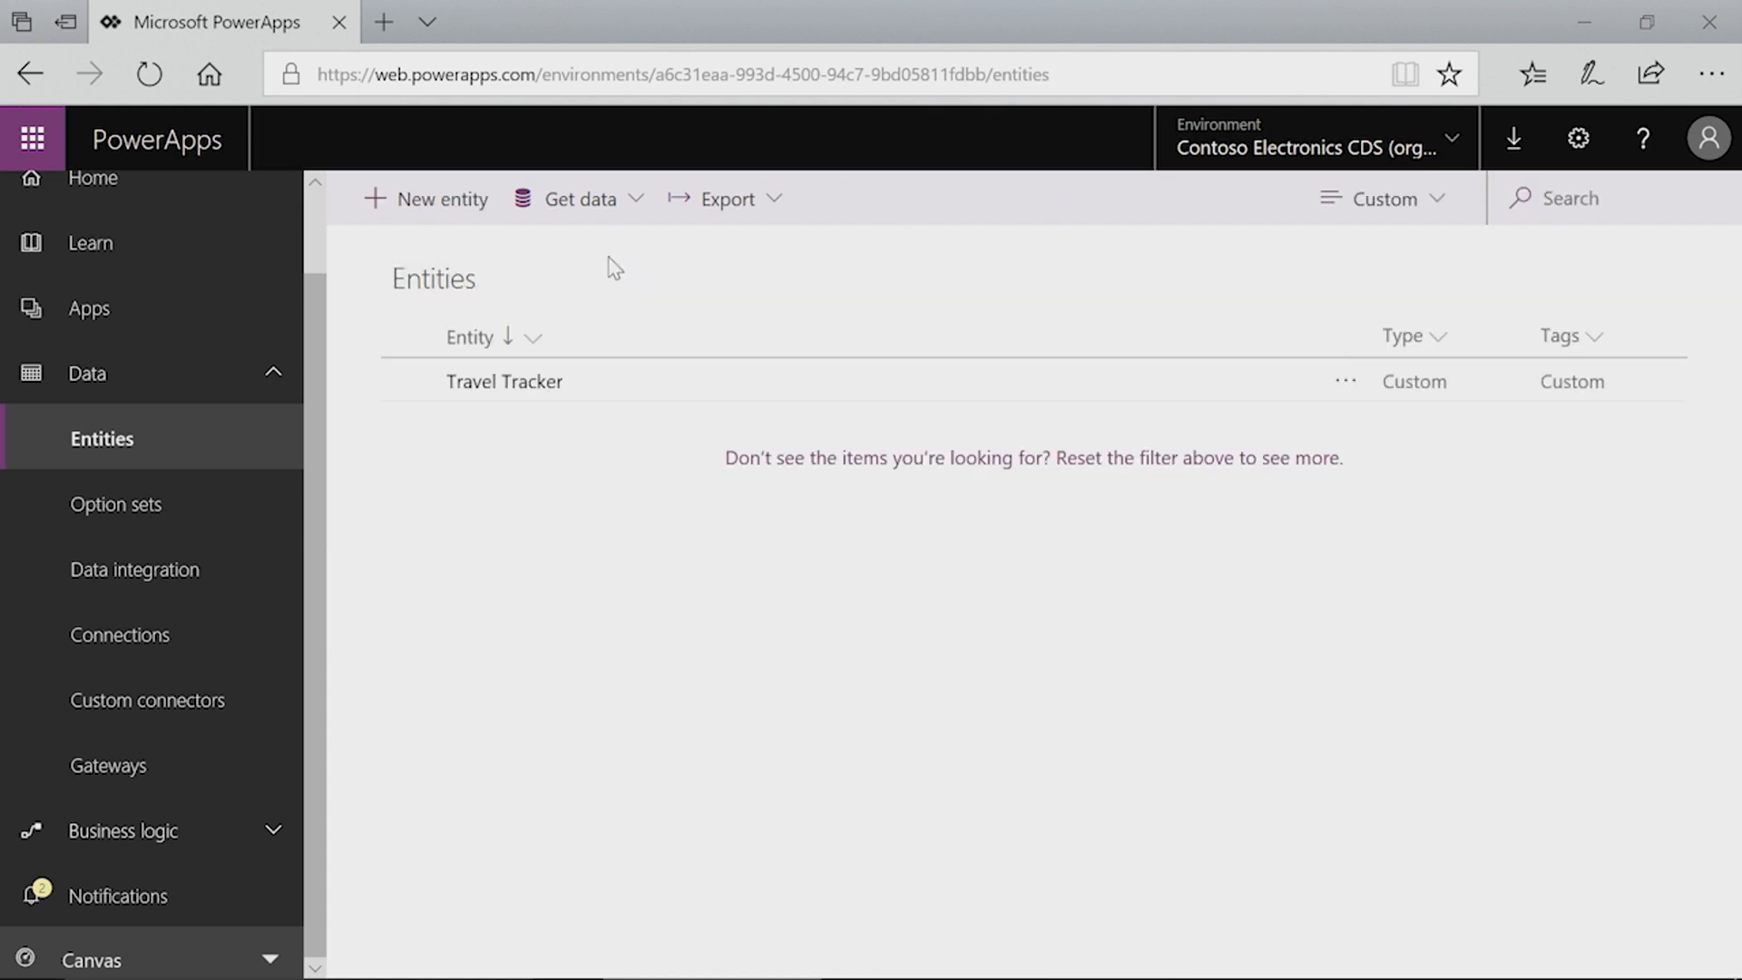